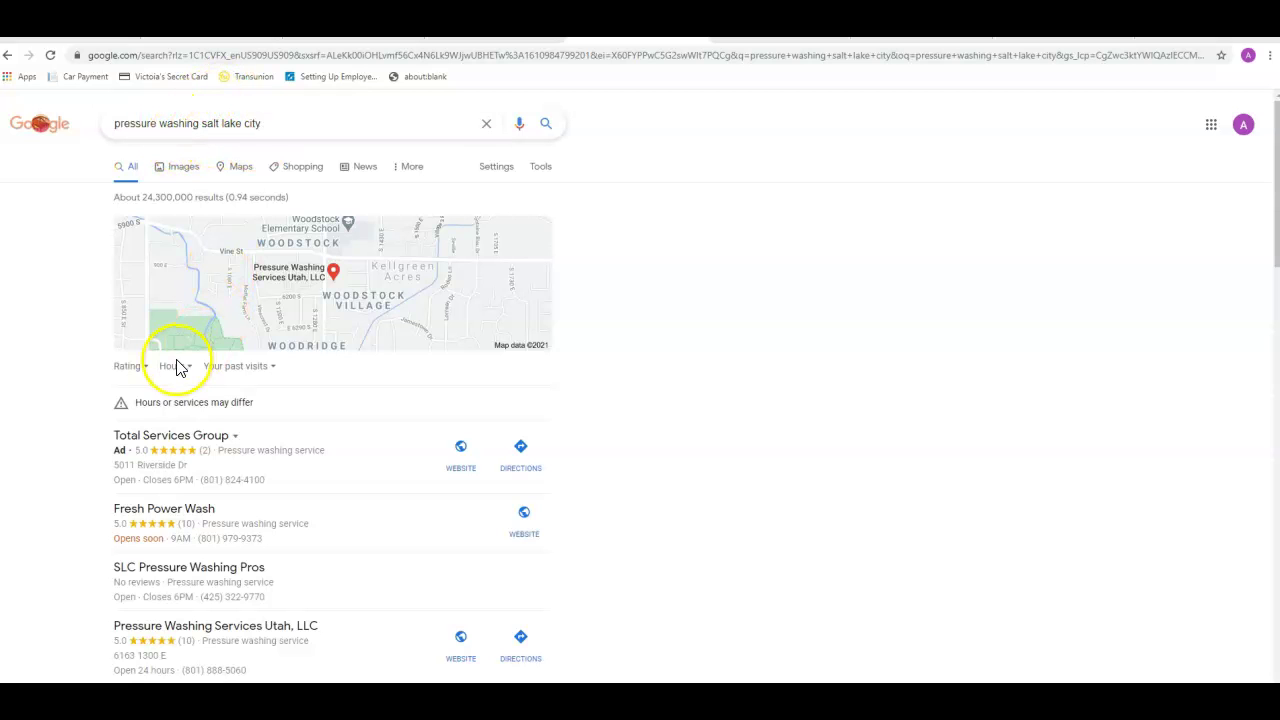
# Step: Review the Google results for "pressure washing salt lake city", covering both the map listings and the organic results
pyautogui.scroll(-2, 97, 461)
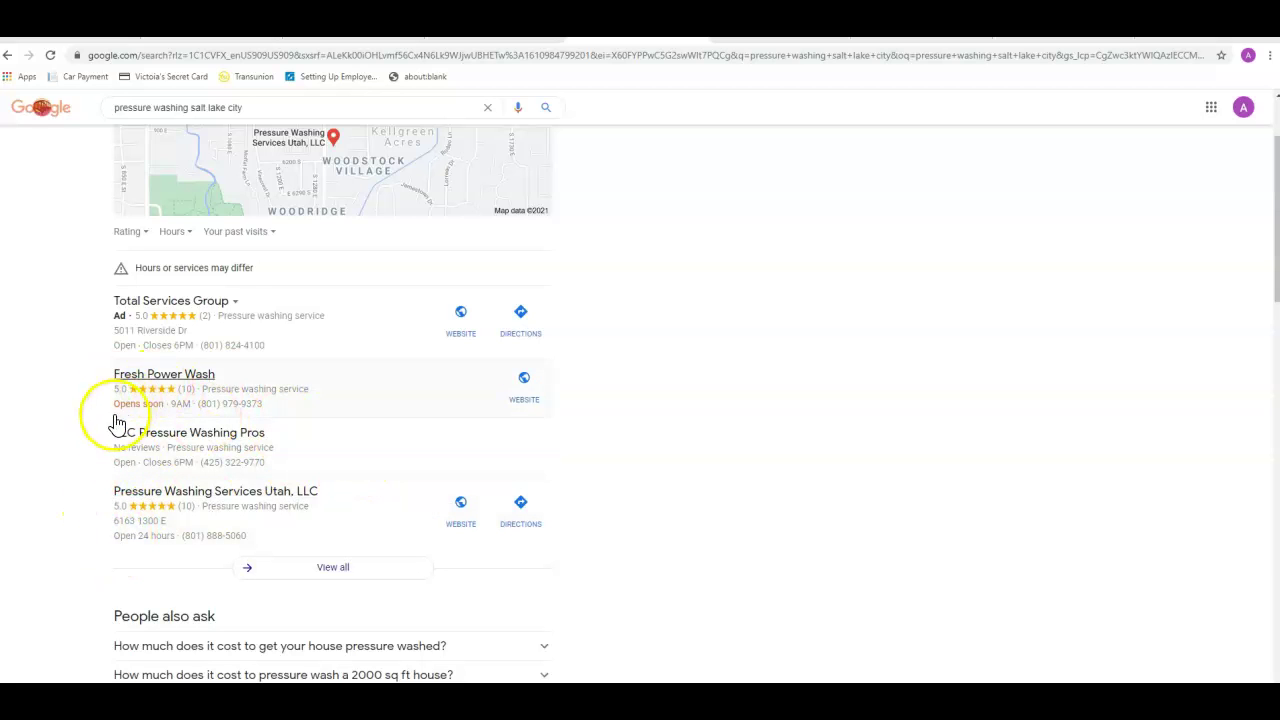
pyautogui.scroll(-2, 100, 445)
pyautogui.scroll(-4, 98, 447)
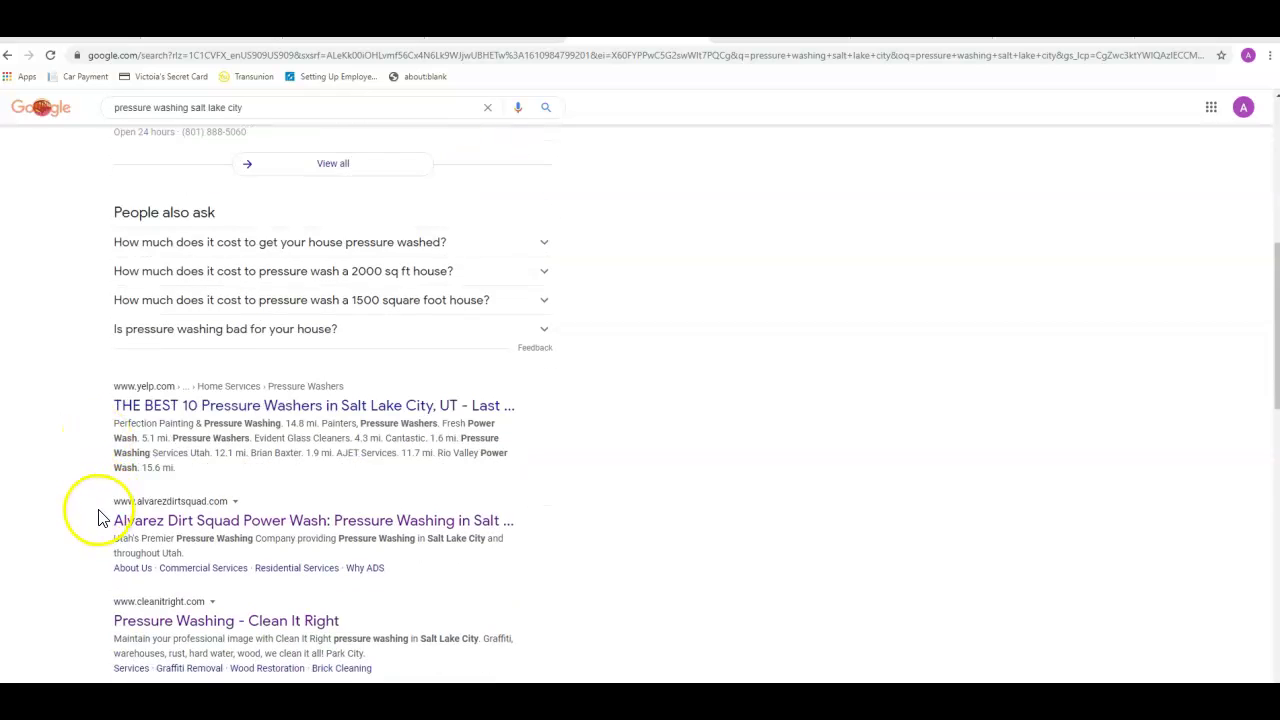
pyautogui.scroll(-1, 100, 515)
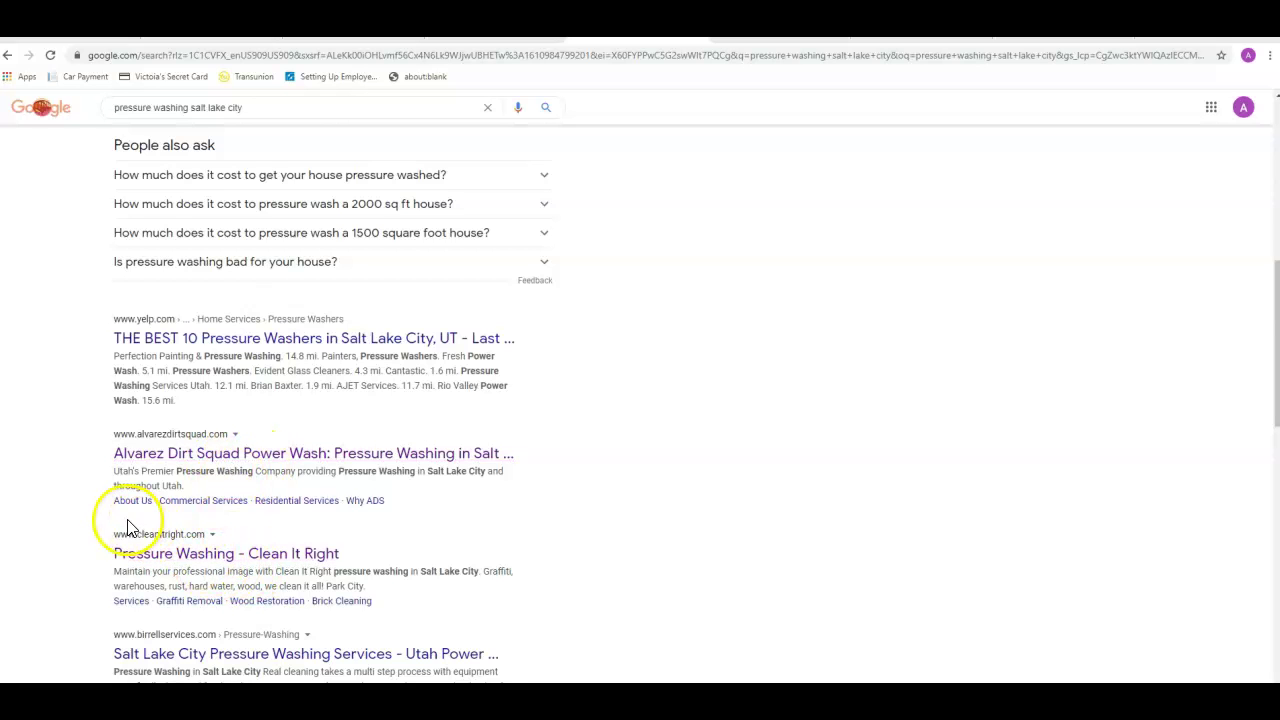
pyautogui.scroll(7, 130, 528)
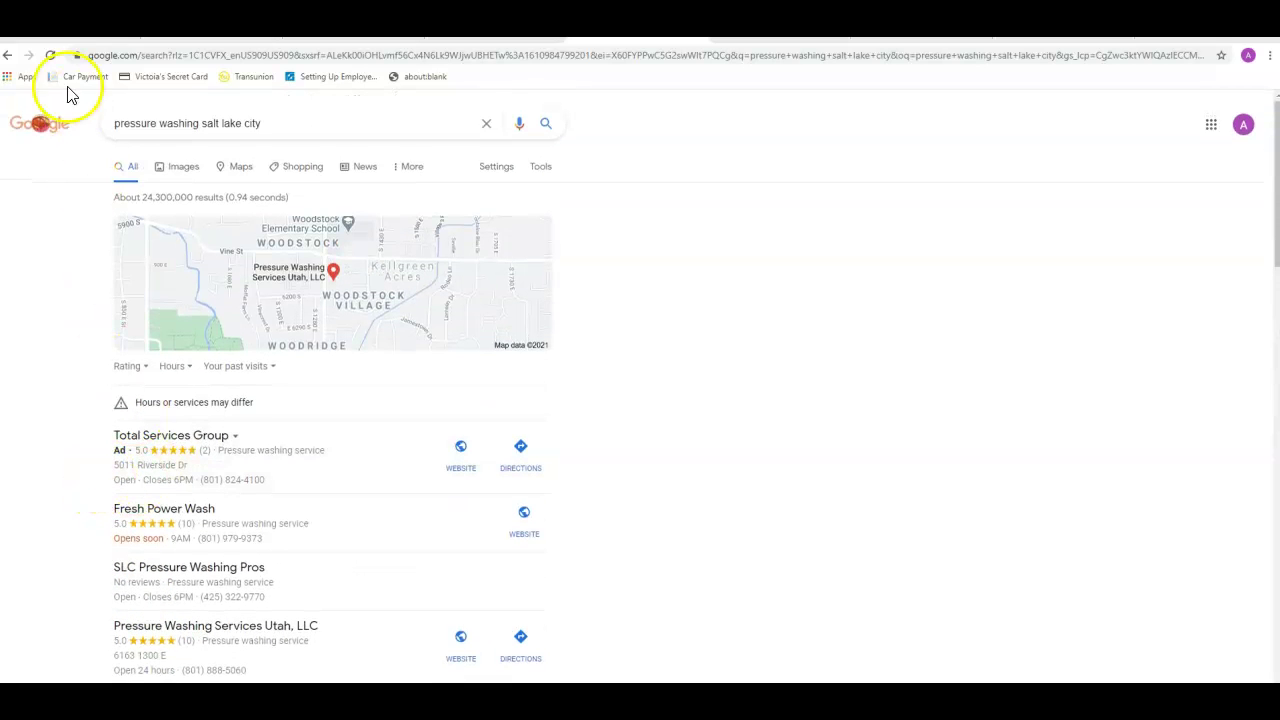
# Step: Open the Alvarez Dirt Squad Power Wash website and examine its home page content and property service lists
pyautogui.click(28, 55)
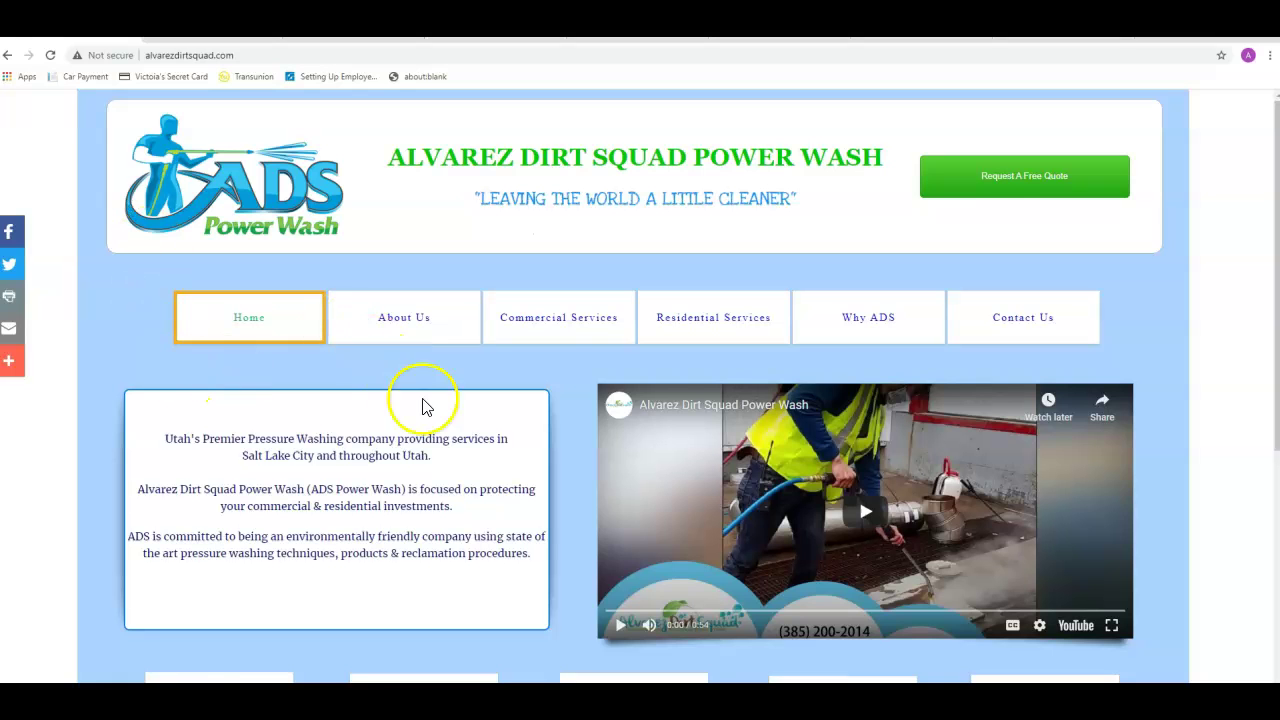
pyautogui.scroll(-3, 452, 410)
pyautogui.scroll(-3, 458, 402)
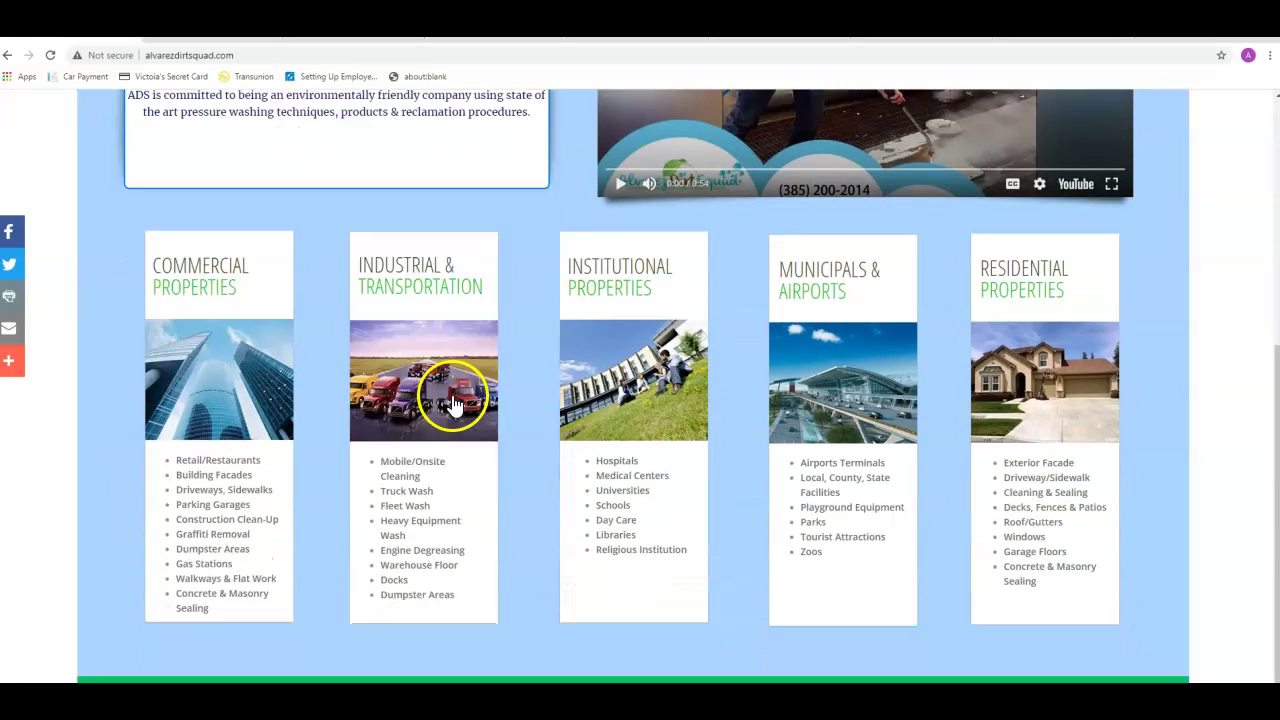
pyautogui.scroll(5, 546, 503)
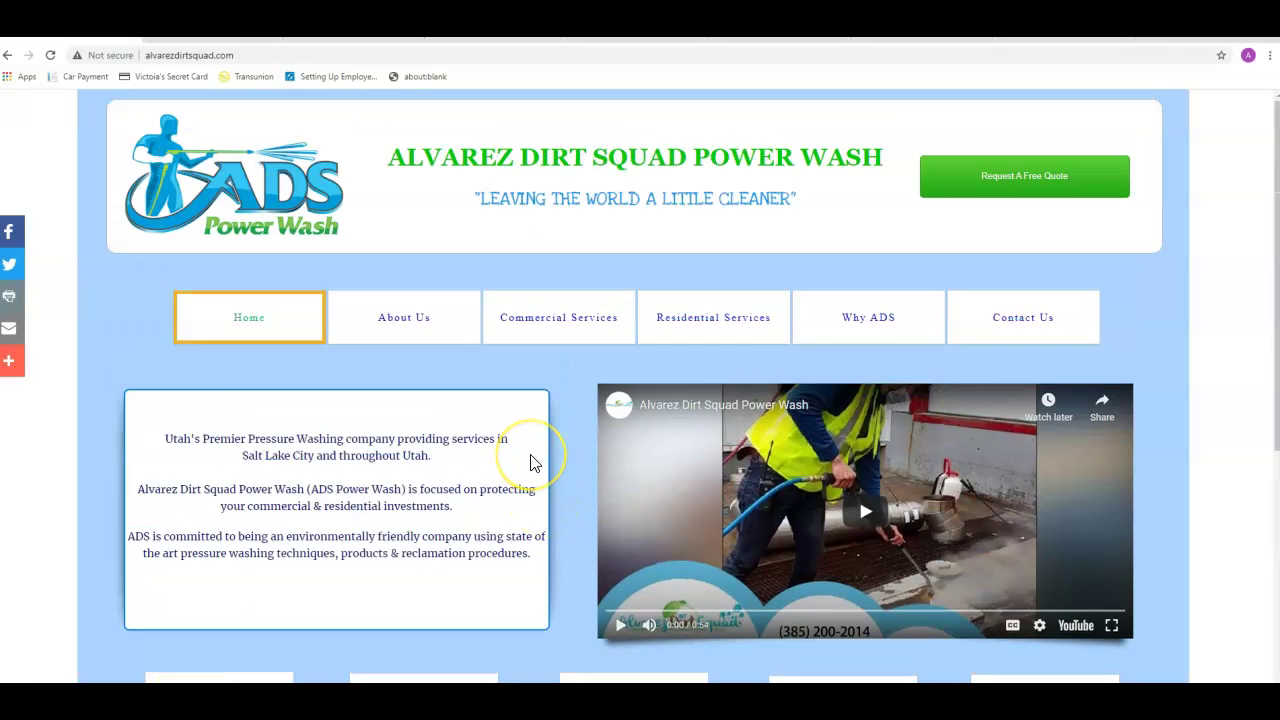
pyautogui.scroll(-5, 525, 460)
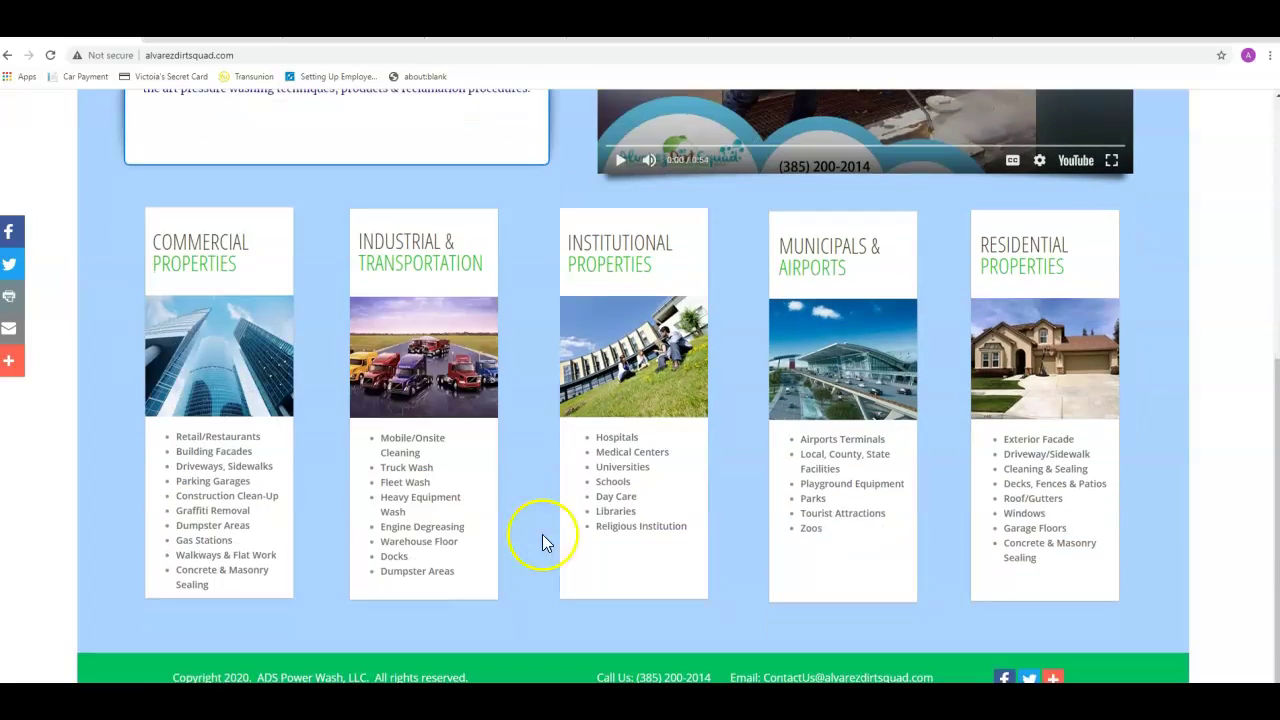
pyautogui.scroll(5, 543, 598)
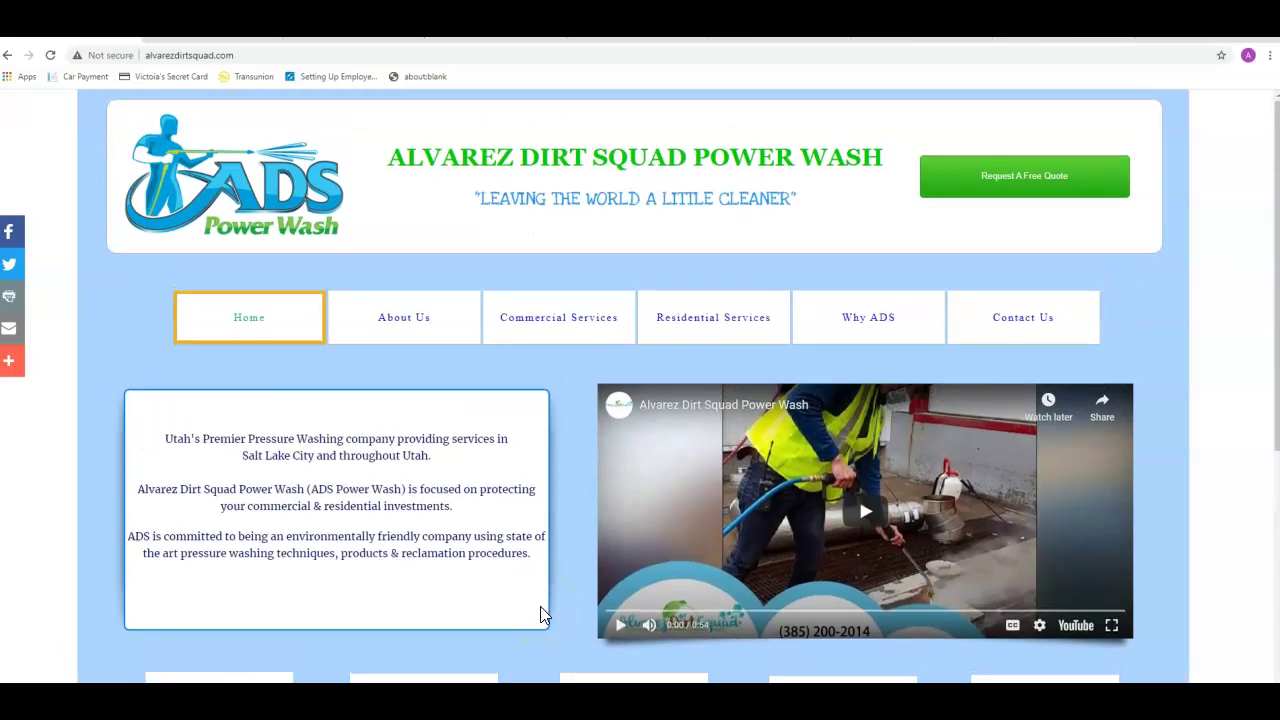
pyautogui.scroll(-5, 550, 586)
pyautogui.scroll(5, 538, 592)
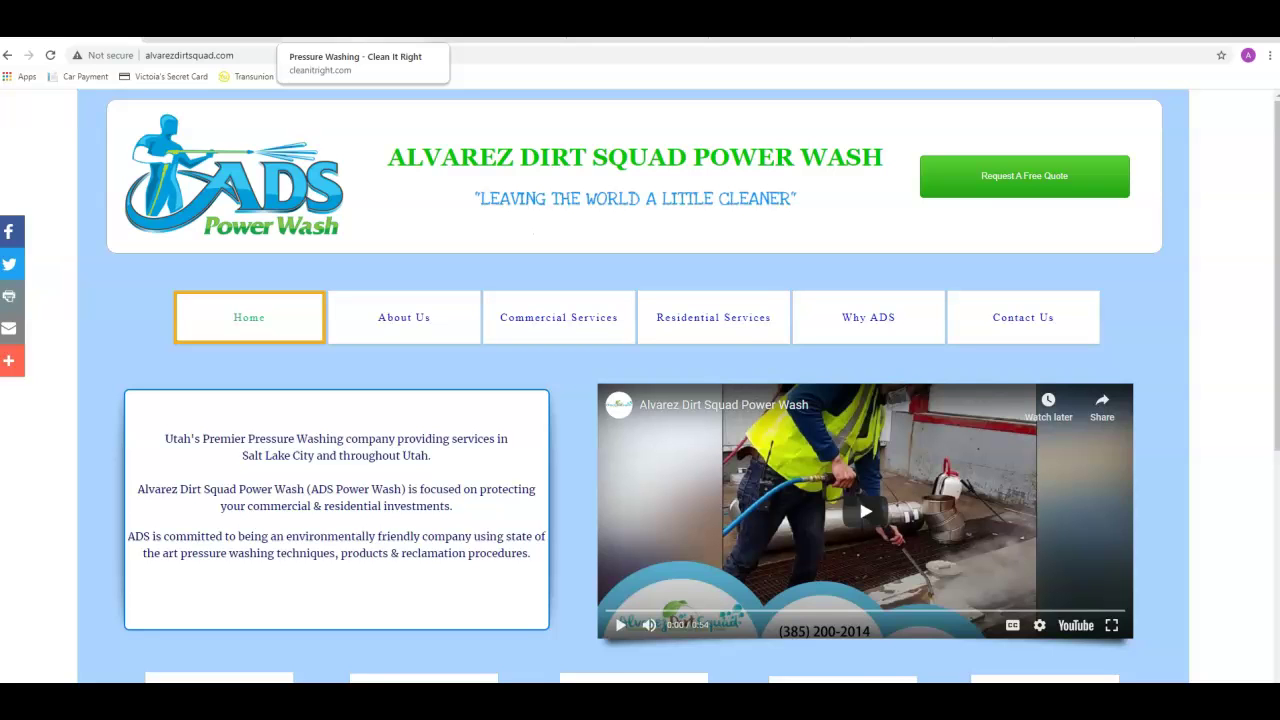
# Step: Open the Clean It Right website and examine its home page text and overall layout
pyautogui.click(355, 40)
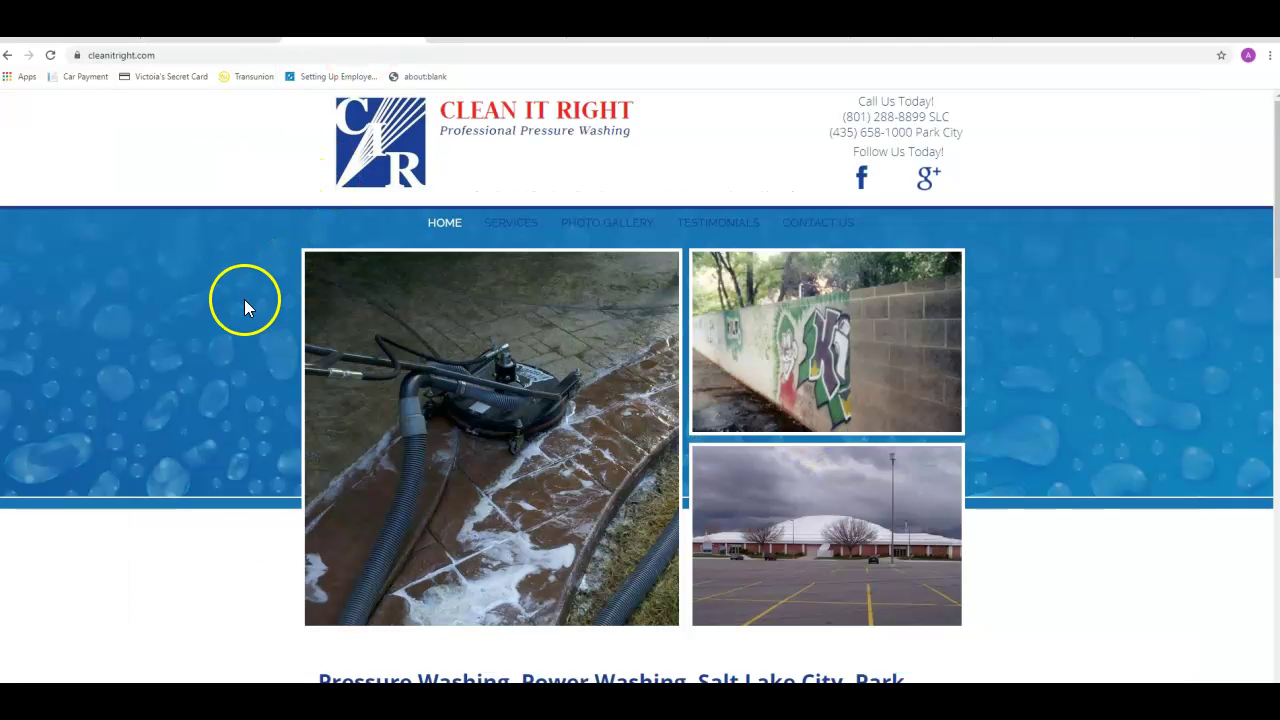
pyautogui.scroll(-6, 248, 301)
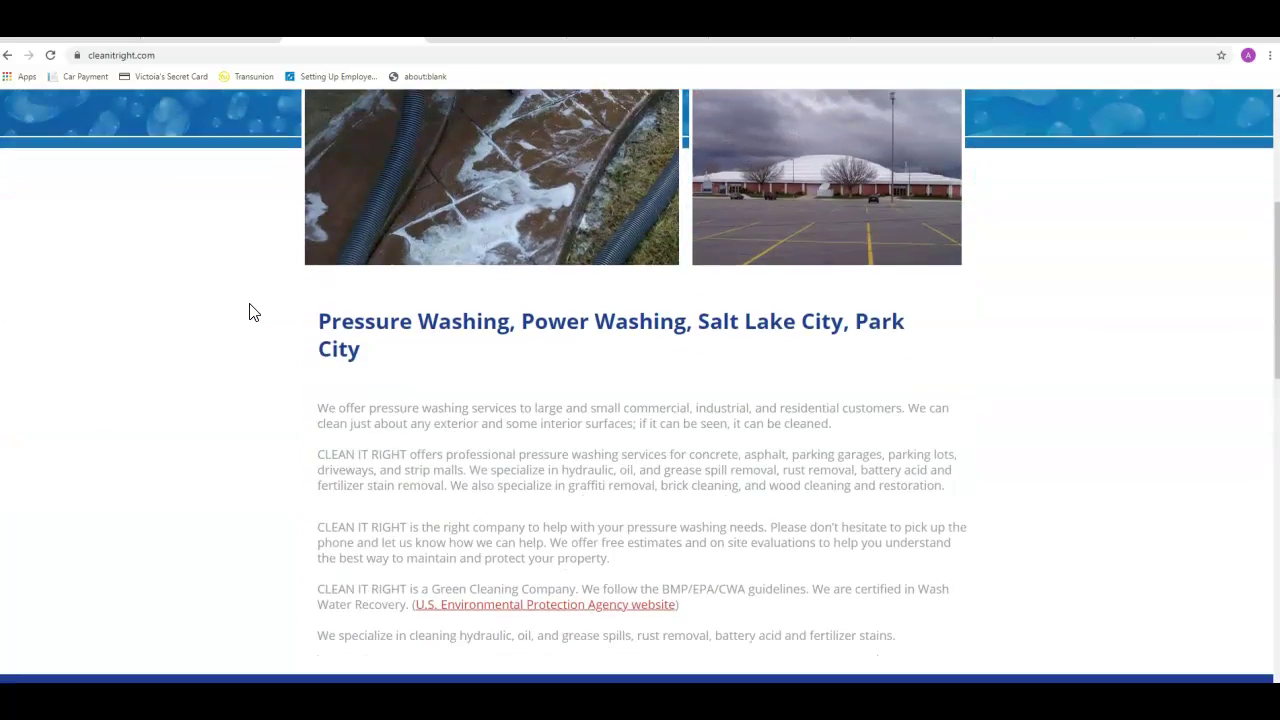
pyautogui.scroll(-8, 253, 315)
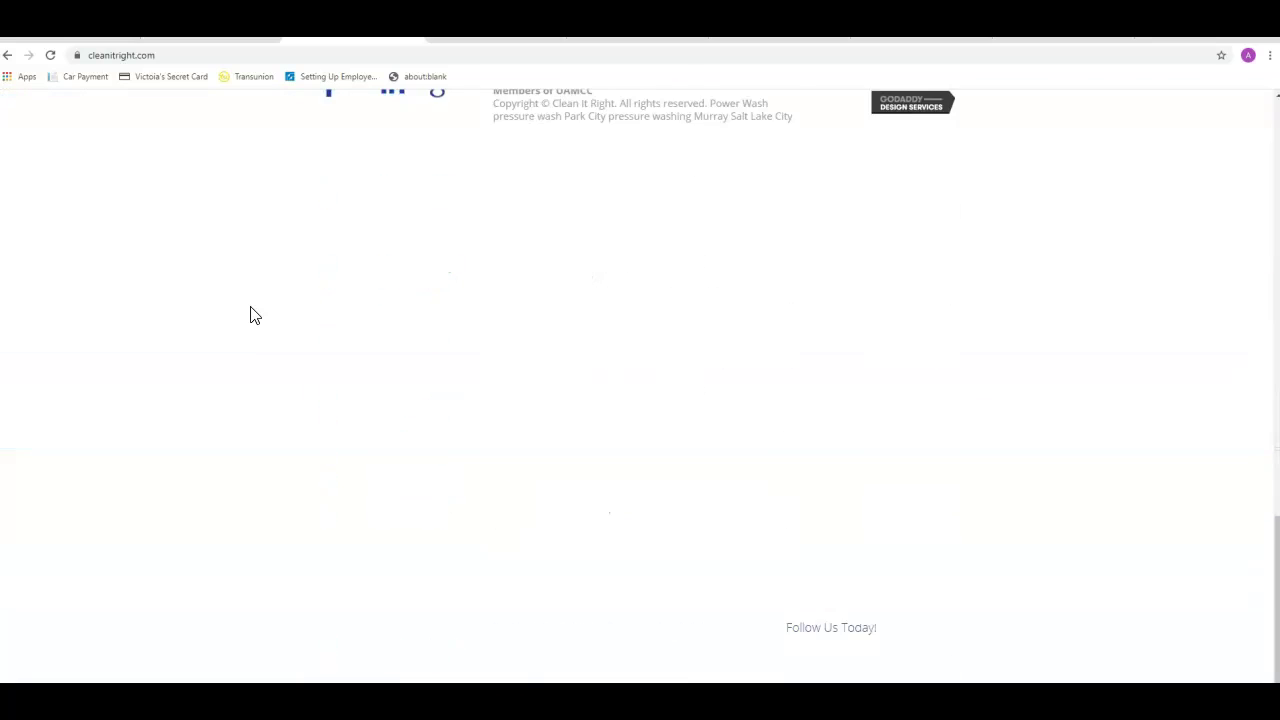
pyautogui.scroll(6, 253, 315)
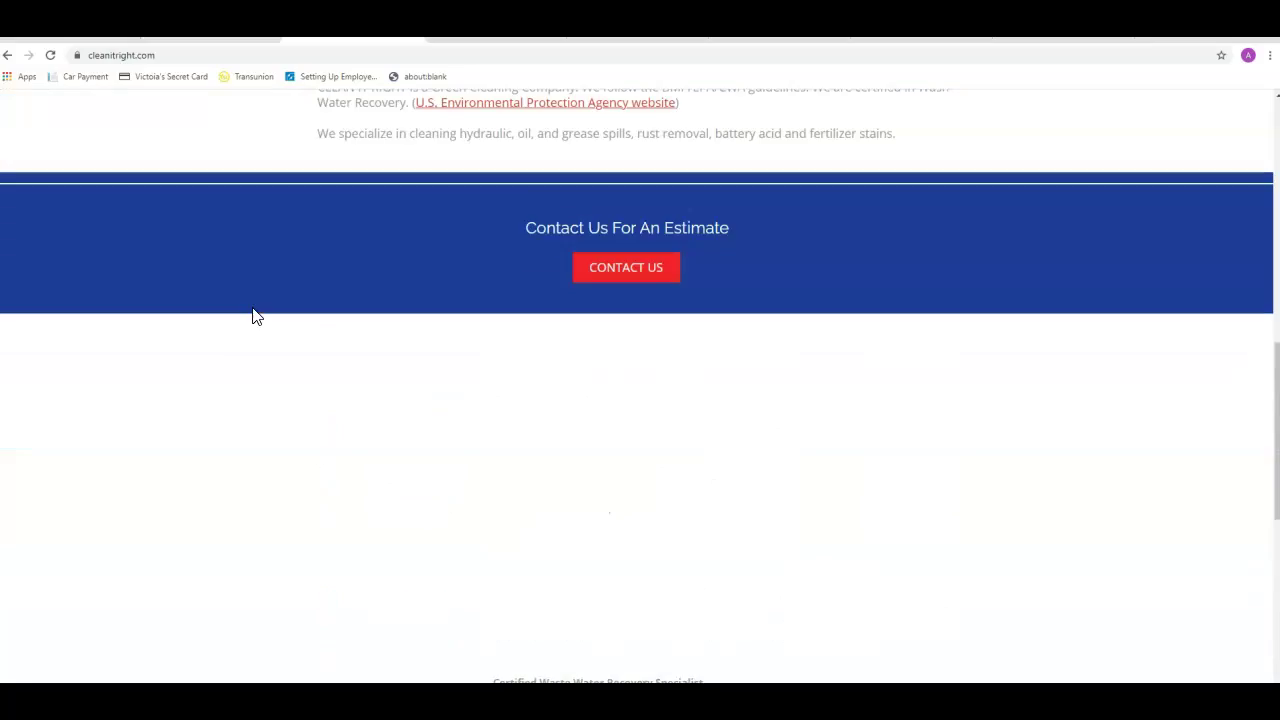
pyautogui.scroll(6, 253, 316)
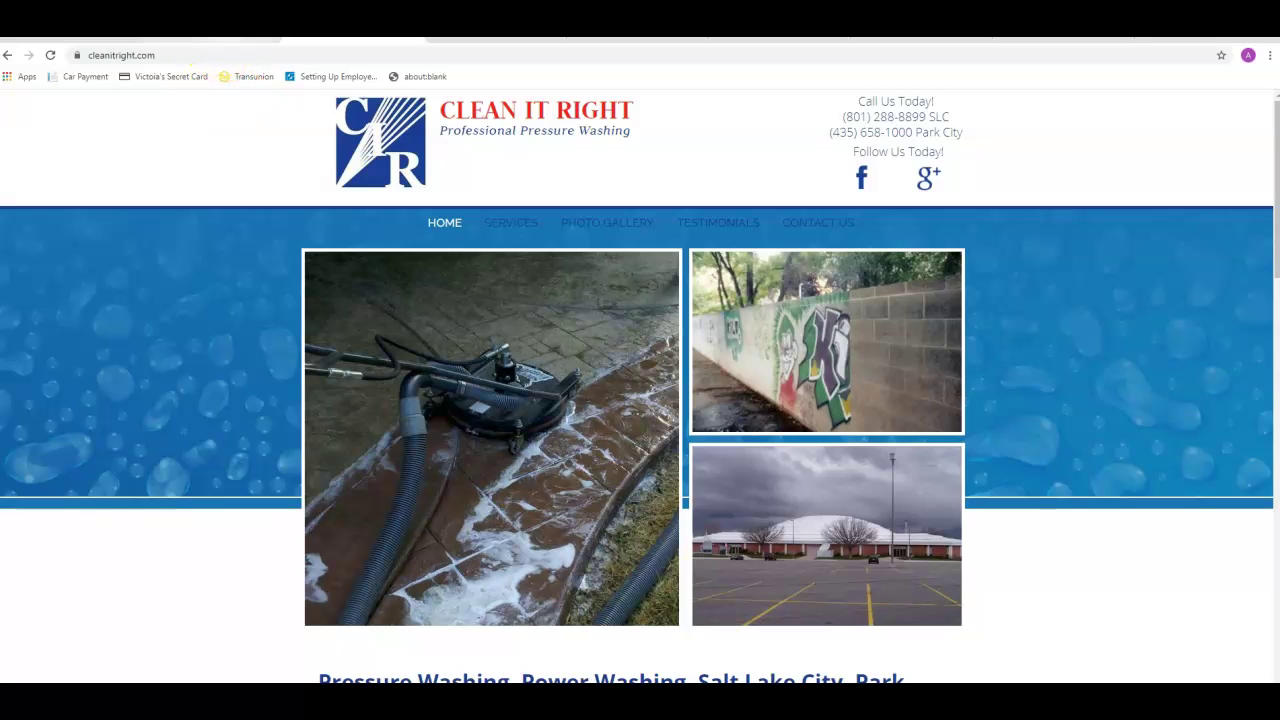
# Step: Switch to Ahrefs, examine the organic keywords of alvarezdirtsquad.com, and return to that site's overview
pyautogui.hotkey('ctrl', 'Tab')
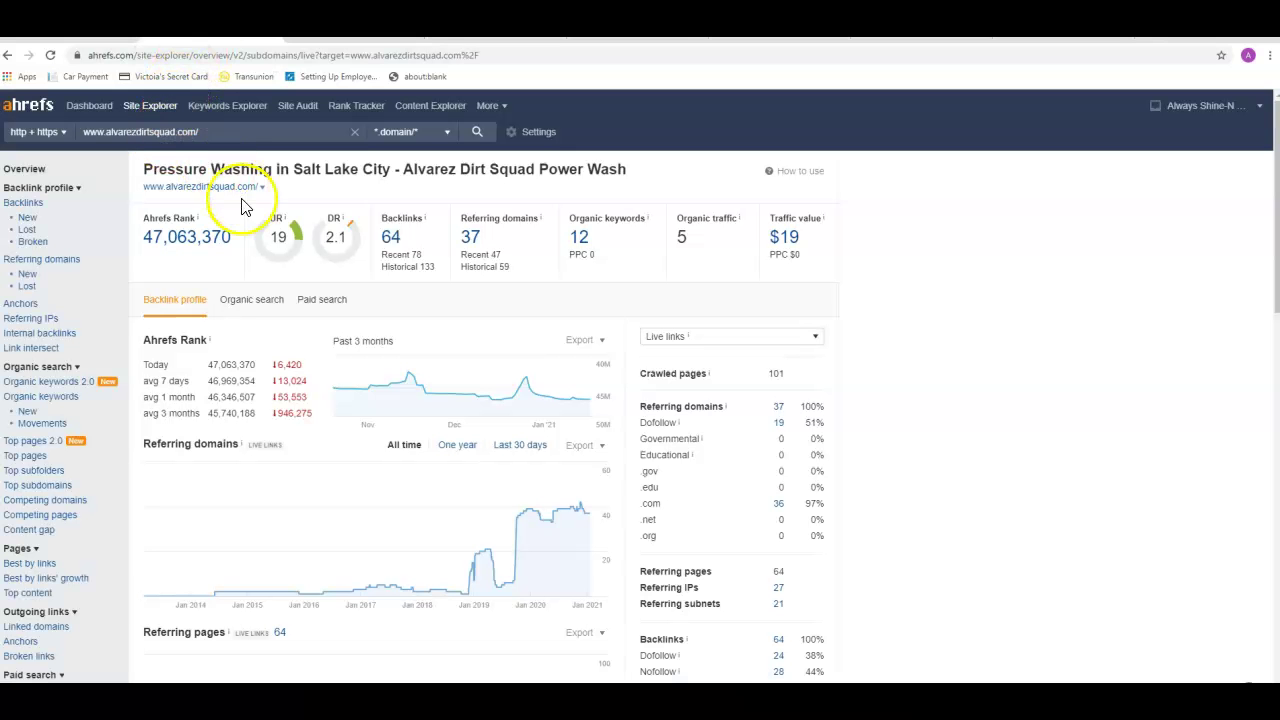
pyautogui.click(580, 245)
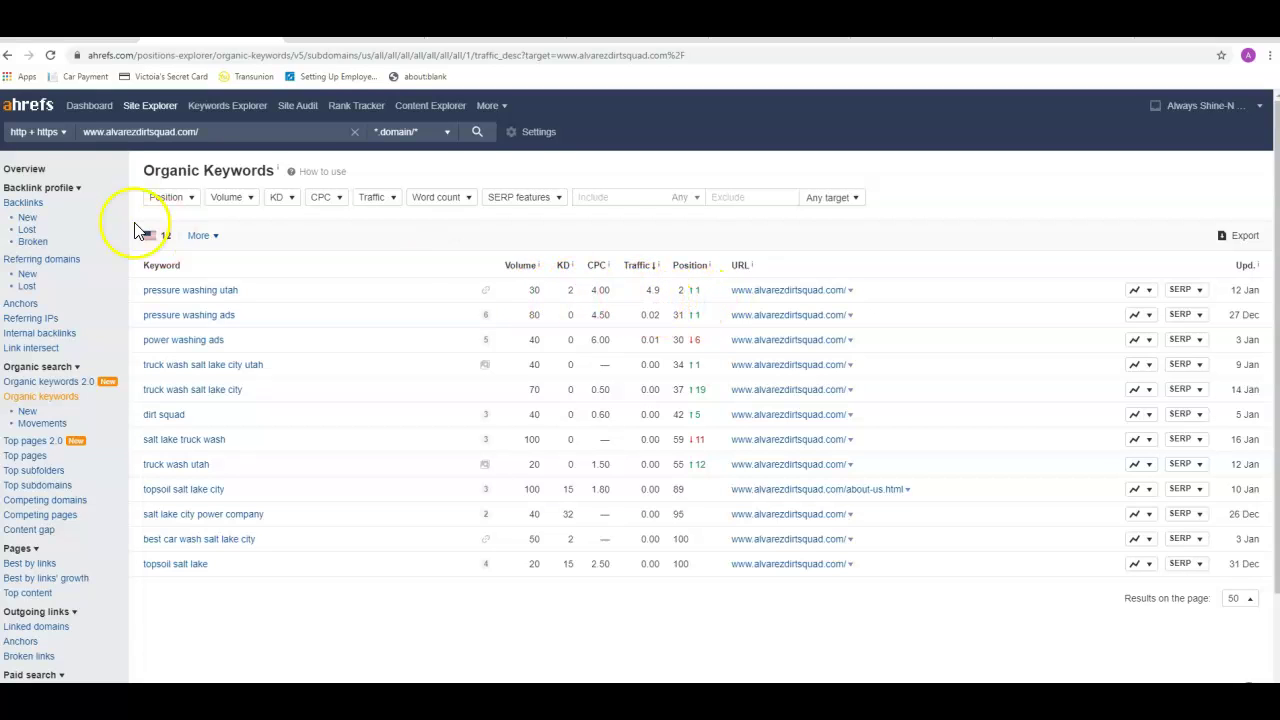
pyautogui.click(30, 168)
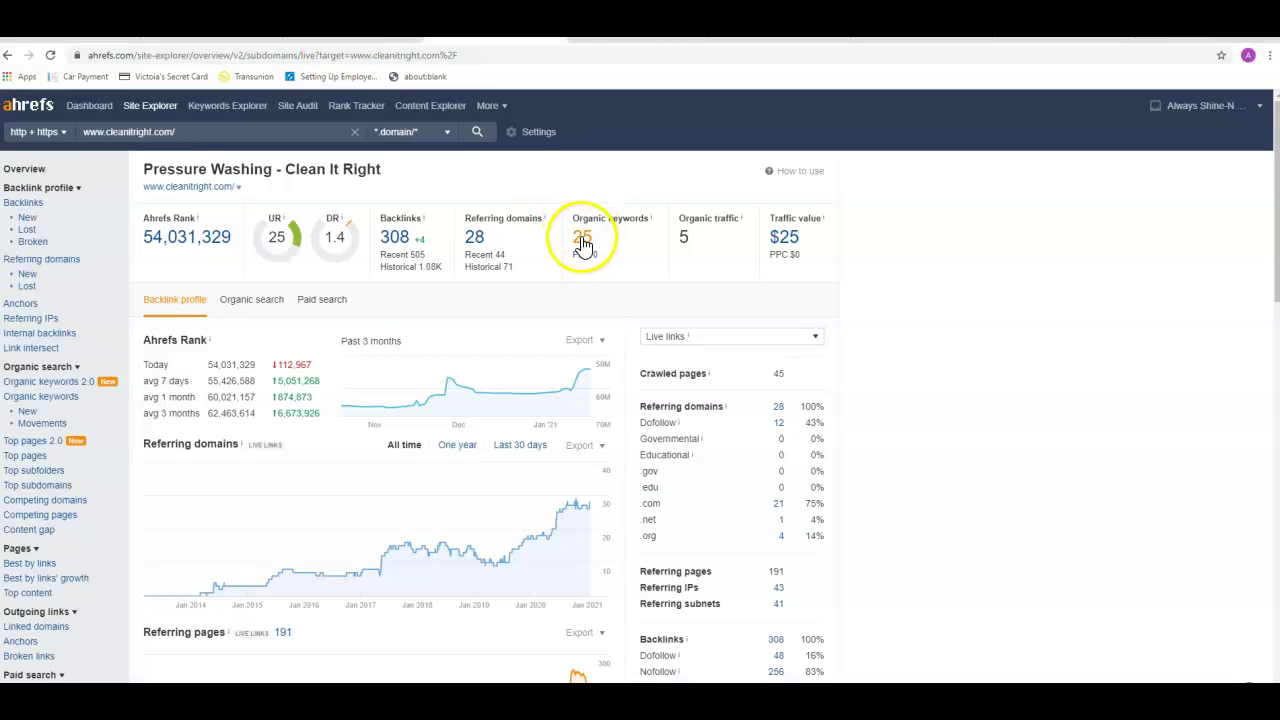
# Step: Examine the full organic keywords list of cleanitright.com in Ahrefs and return to that site's overview
pyautogui.click(583, 240)
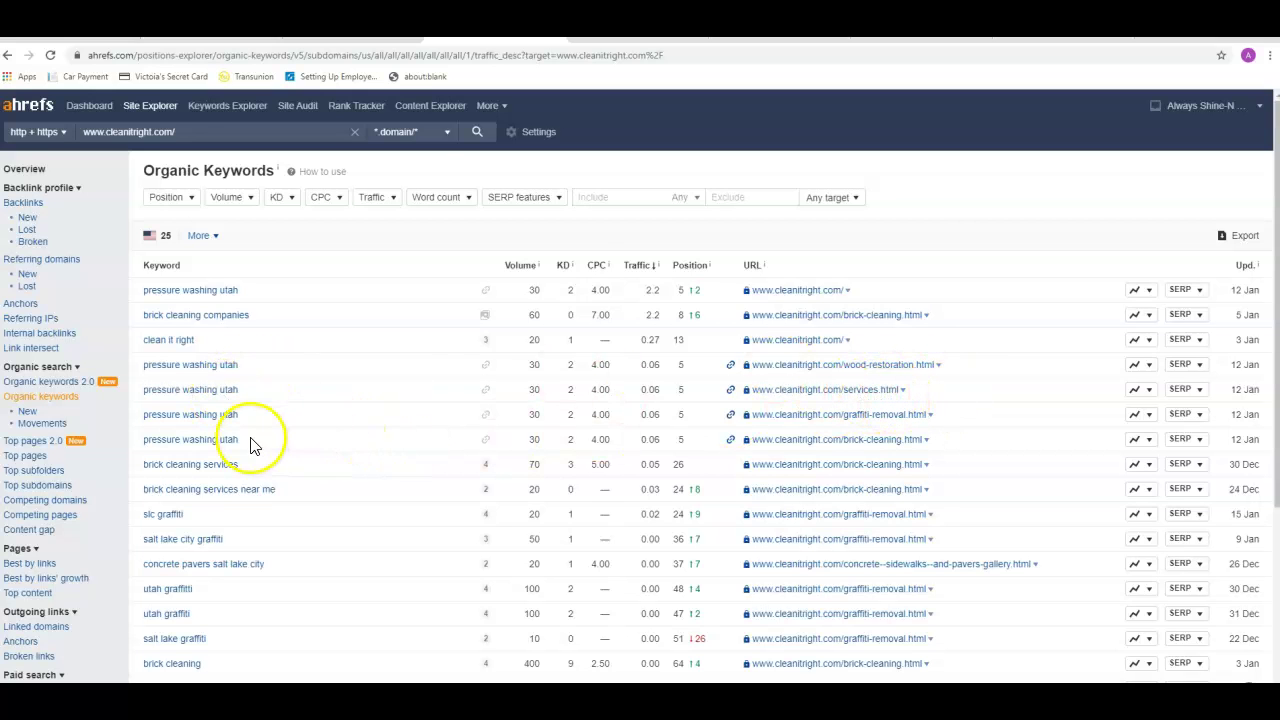
pyautogui.scroll(-1, 243, 438)
pyautogui.scroll(-3, 240, 440)
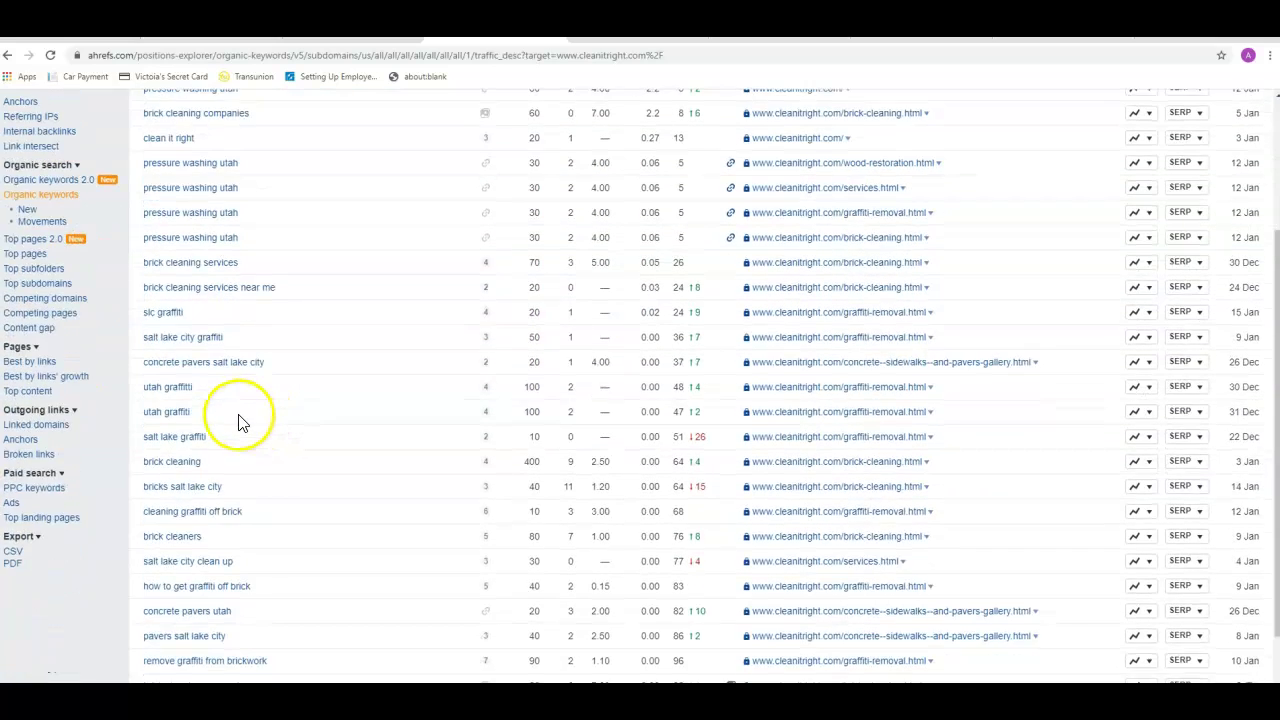
pyautogui.scroll(-1, 240, 420)
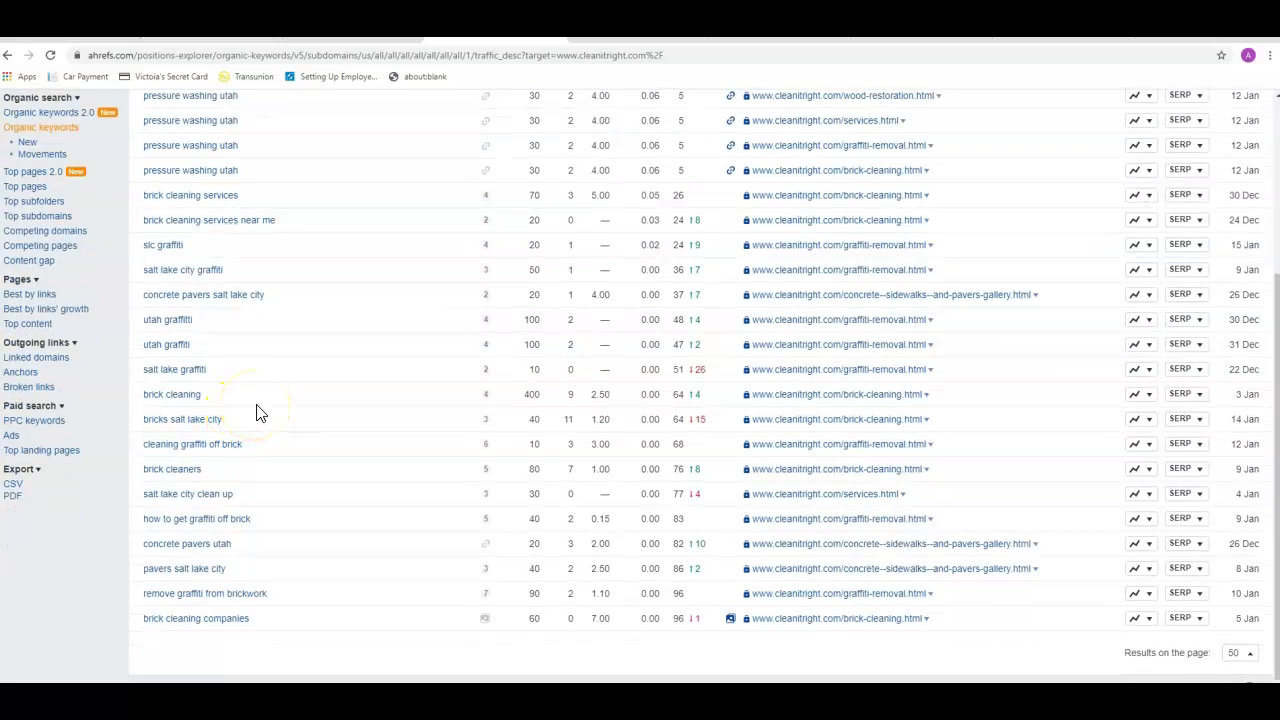
pyautogui.scroll(-1, 258, 413)
pyautogui.click(266, 465)
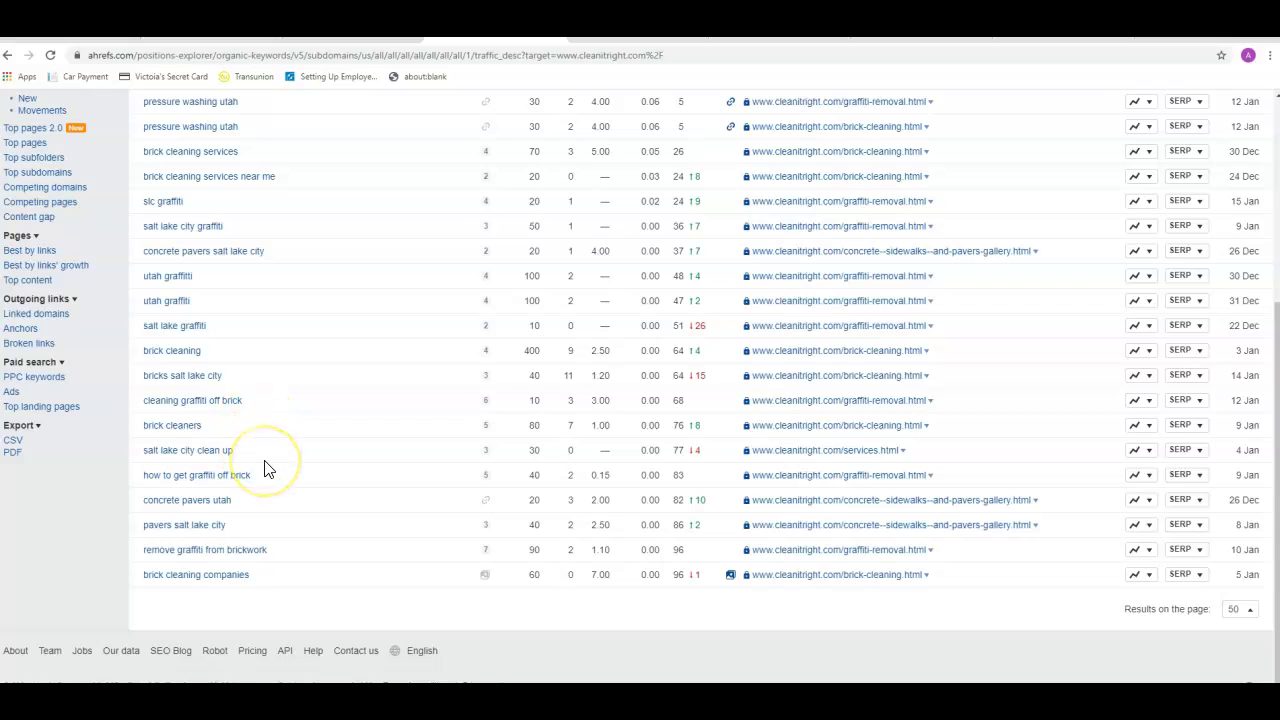
pyautogui.click(196, 463)
pyautogui.scroll(3, 240, 466)
pyautogui.scroll(2, 246, 468)
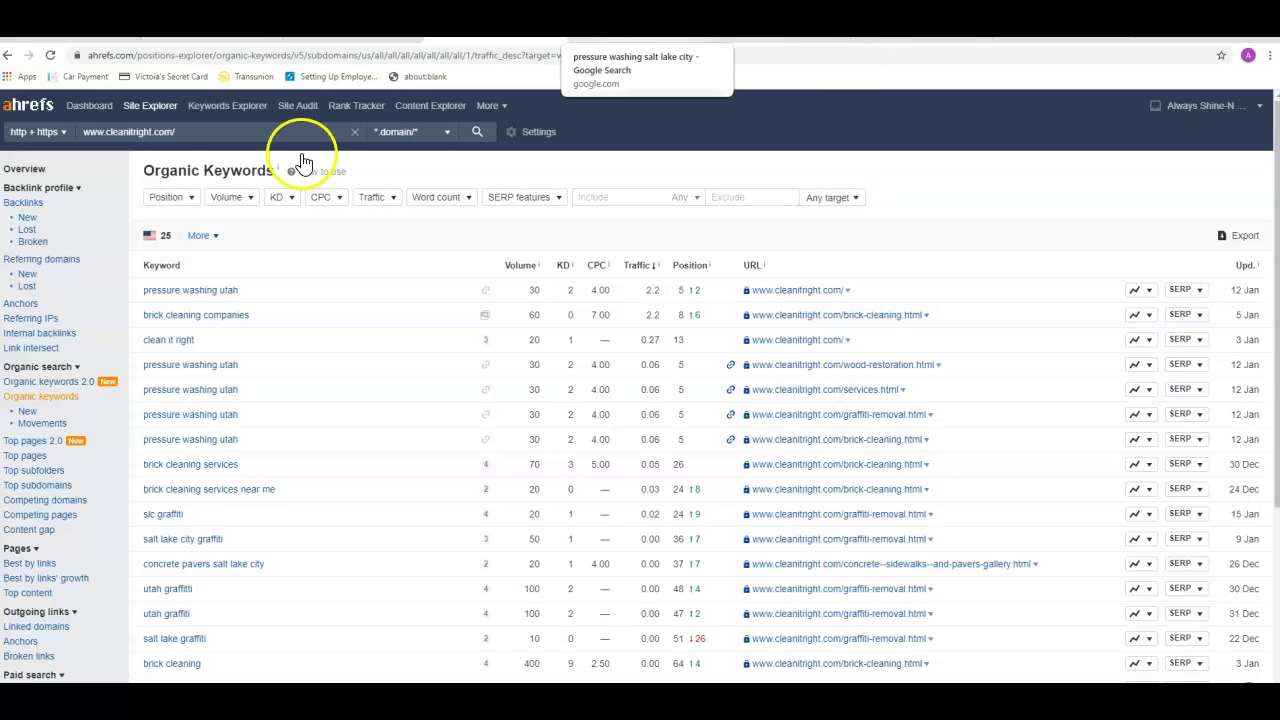
pyautogui.click(24, 169)
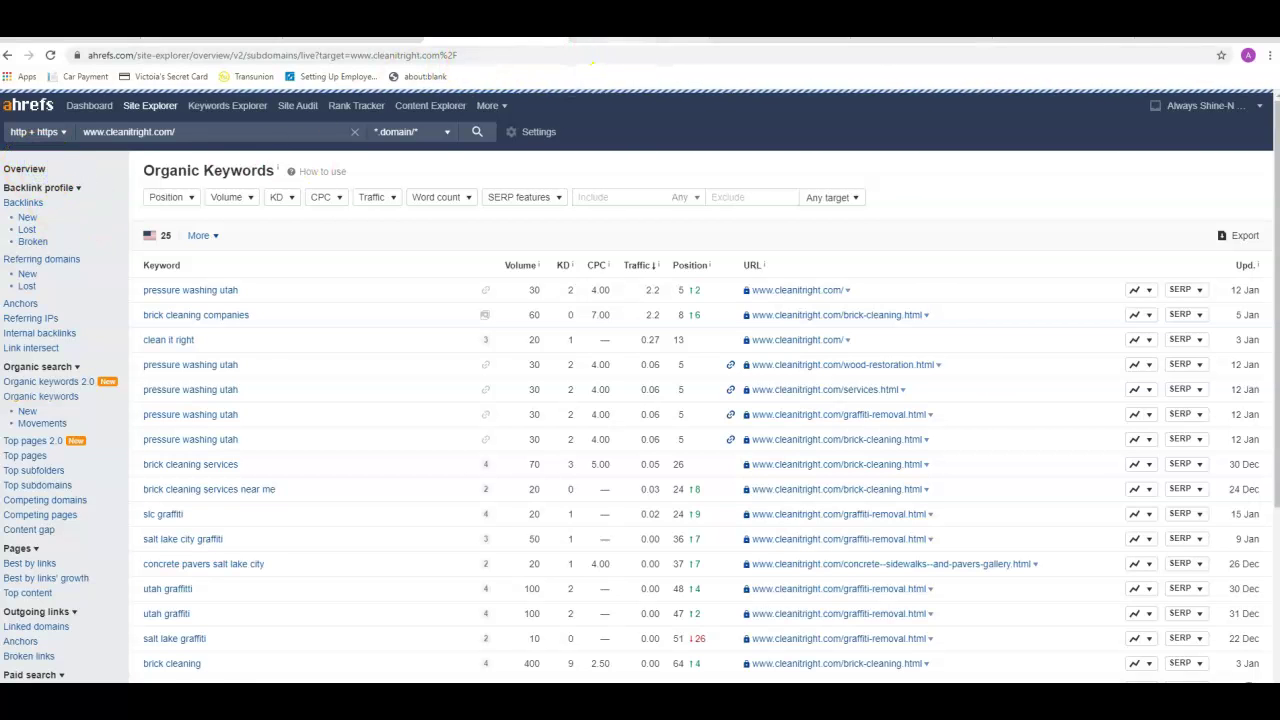
# Step: Switch back to the Google results for "pressure washing salt lake city" and look over the listed businesses
pyautogui.click(617, 47)
pyautogui.scroll(-2, 60, 420)
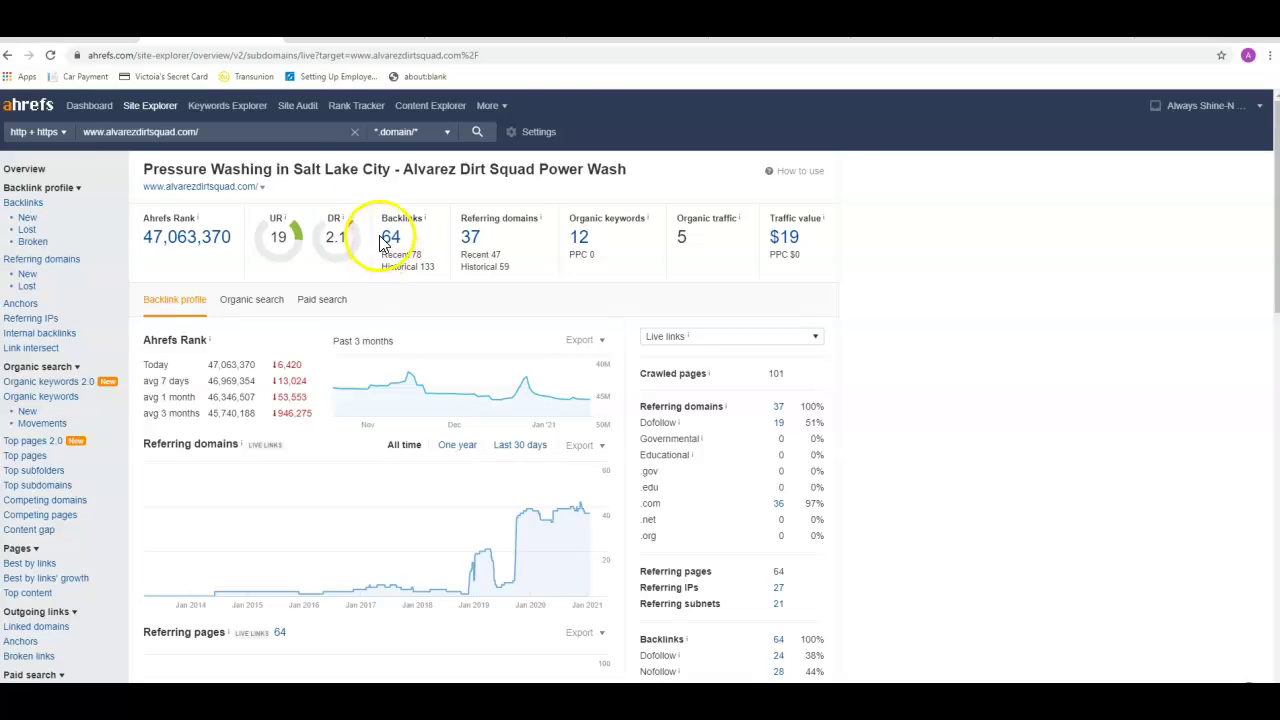
# Step: Examine the referring pages in the Ahrefs backlinks report for cleanitright.com and return to that site's overview
pyautogui.click(558, 40)
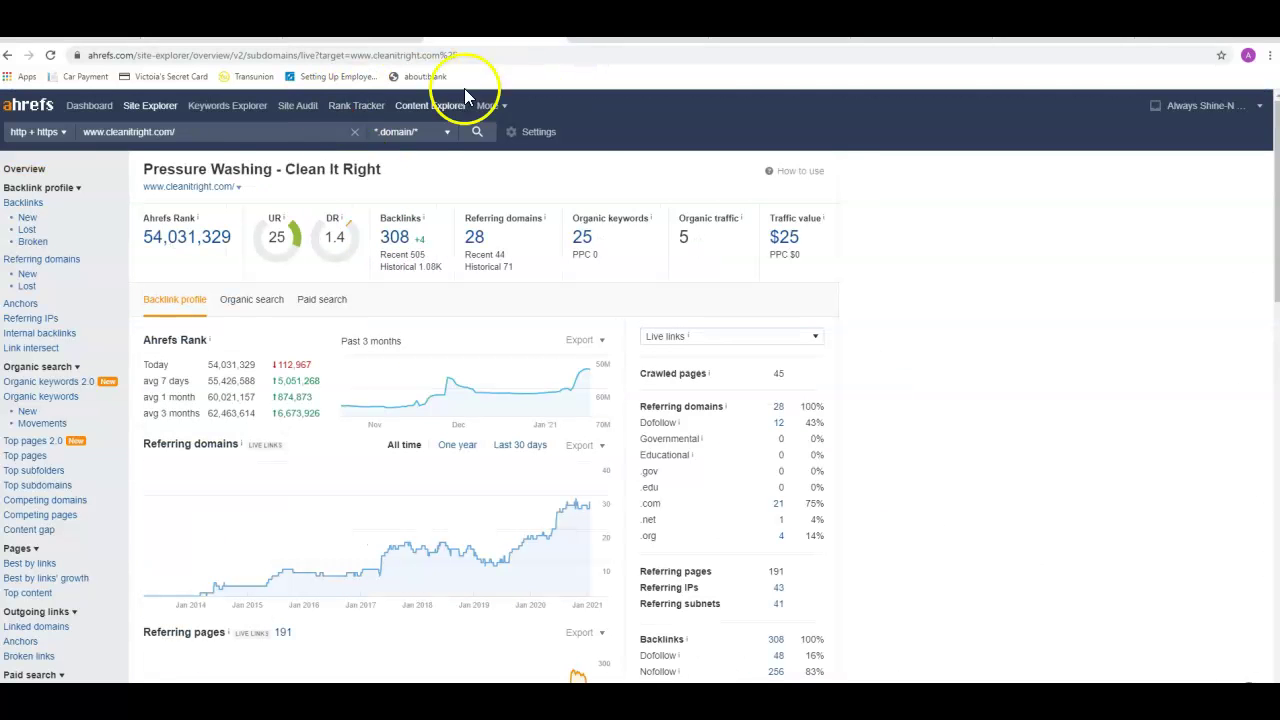
pyautogui.click(396, 242)
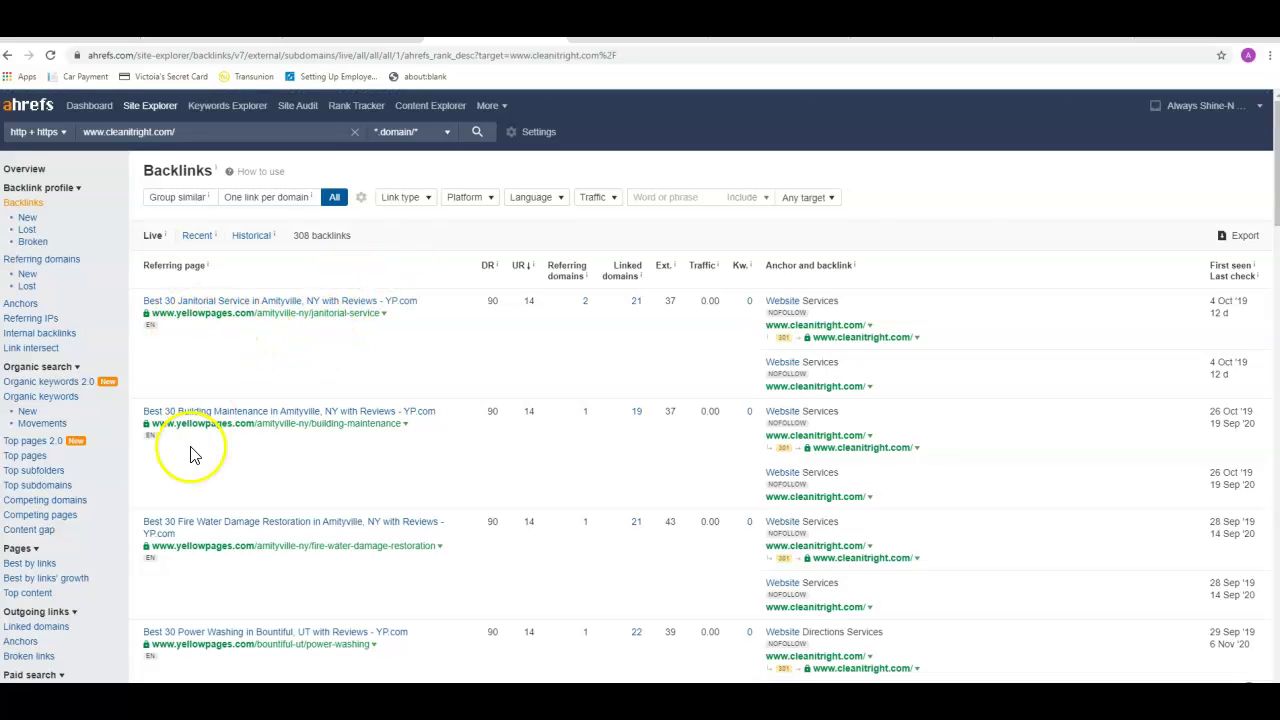
pyautogui.scroll(-5, 210, 475)
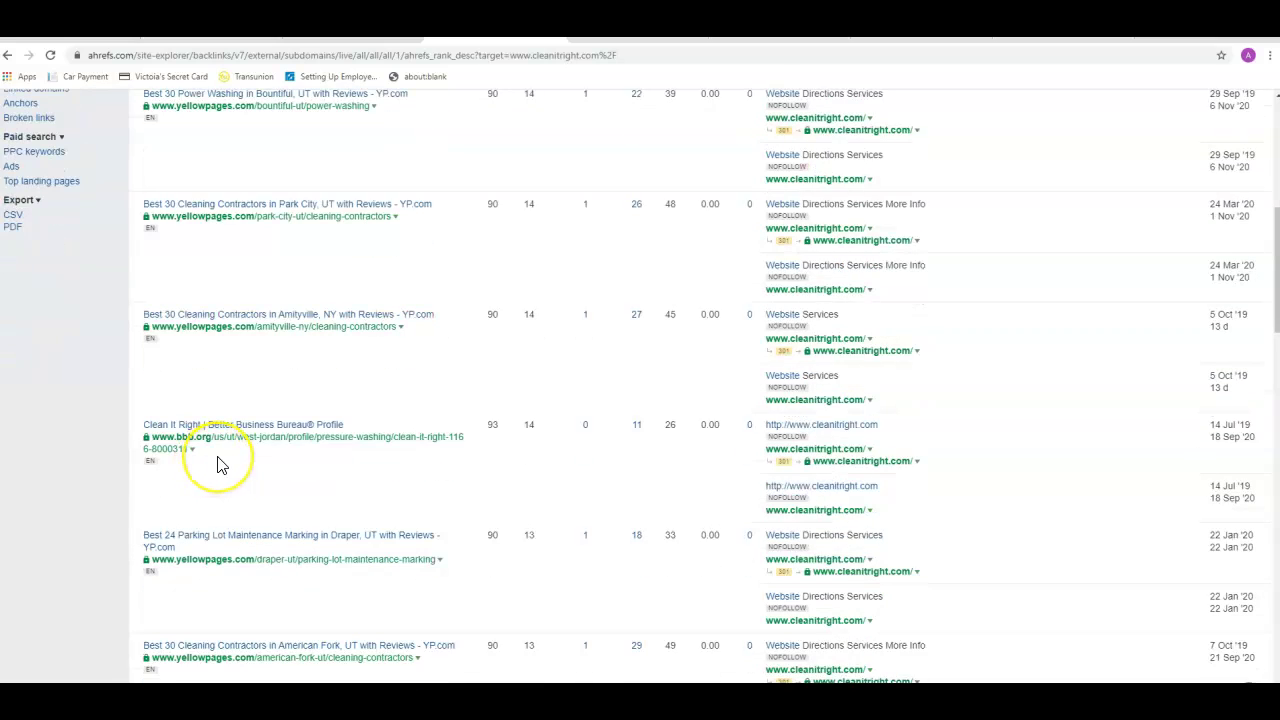
pyautogui.scroll(-1, 234, 467)
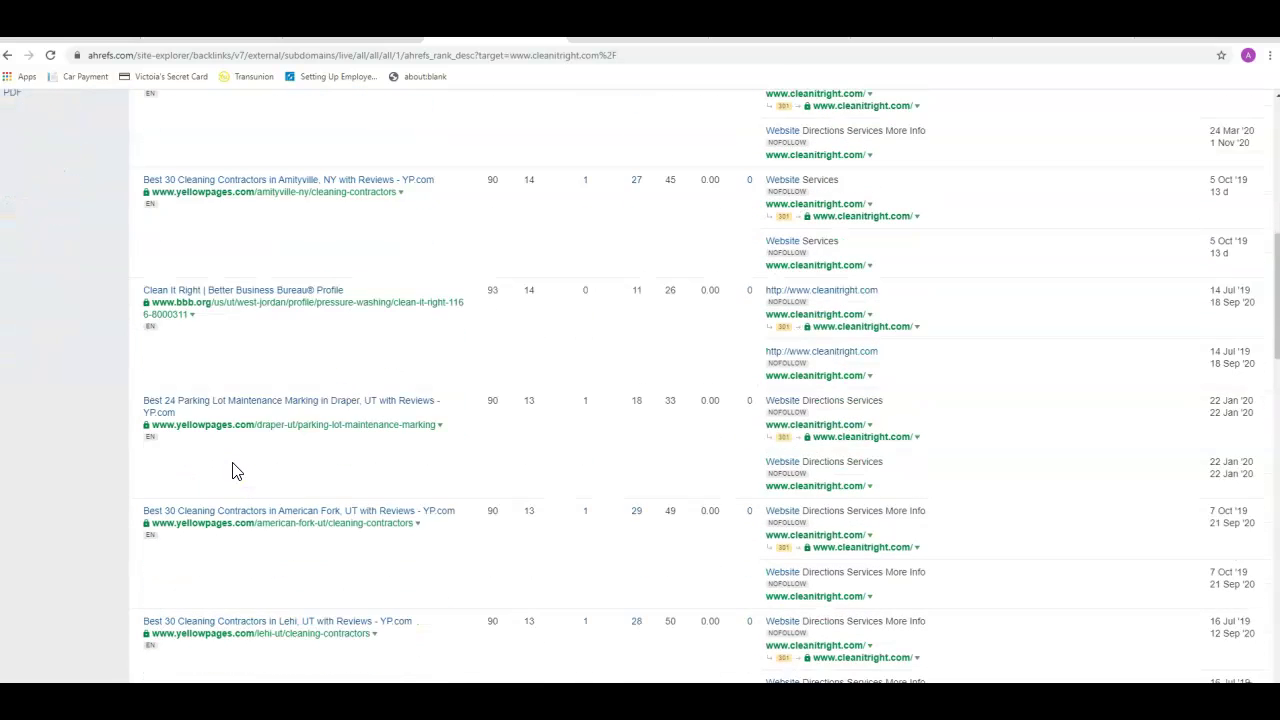
pyautogui.scroll(-1, 234, 471)
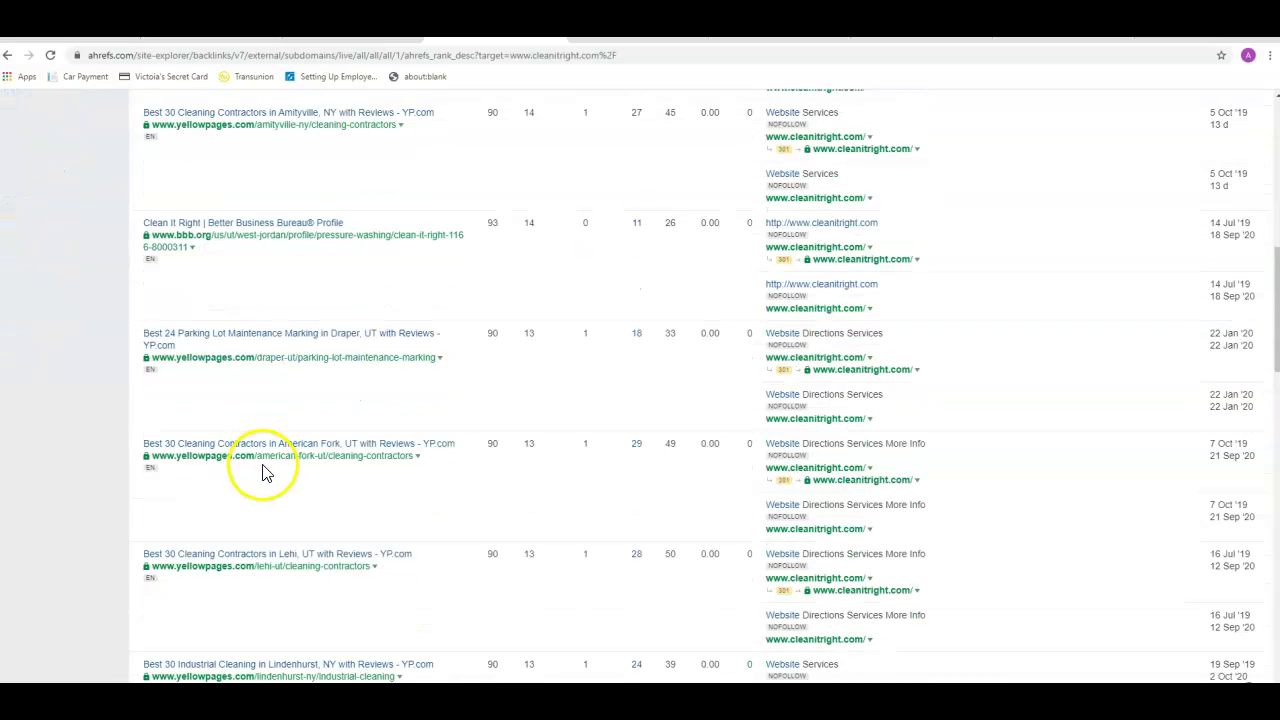
pyautogui.scroll(-1, 262, 475)
pyautogui.scroll(-3, 262, 475)
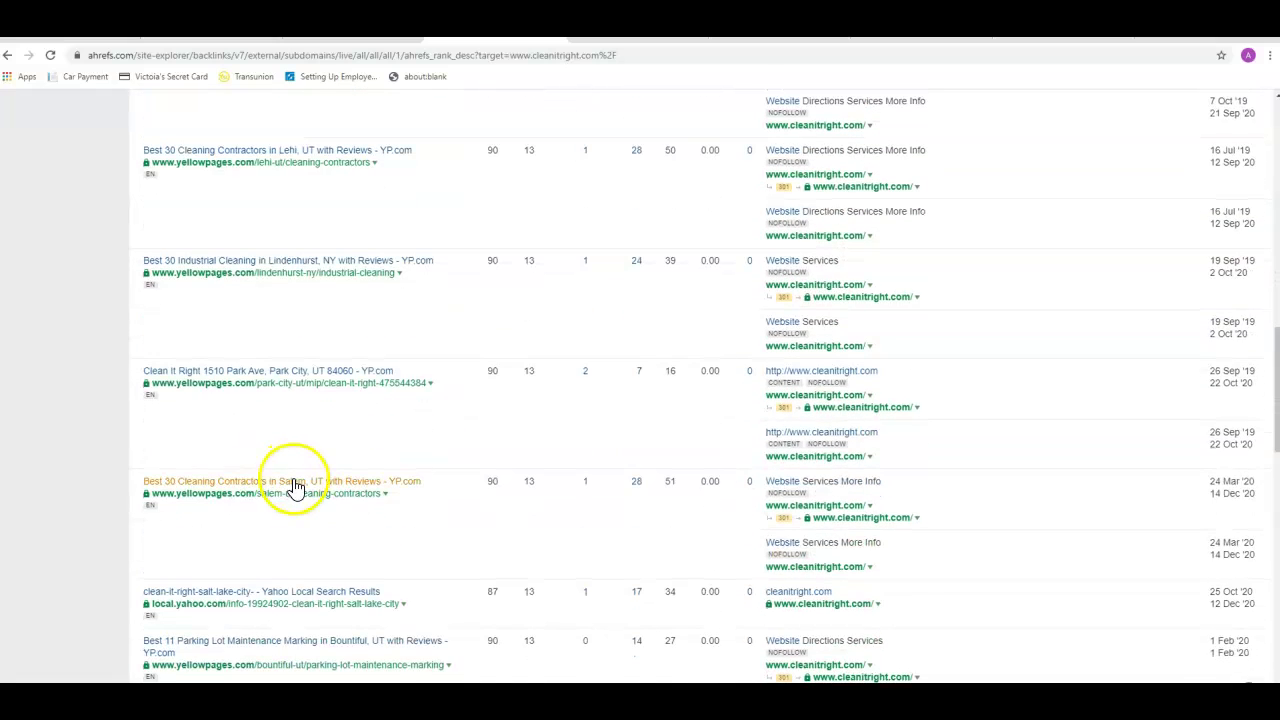
pyautogui.scroll(-2, 294, 480)
pyautogui.scroll(-2, 294, 480)
pyautogui.scroll(-1, 295, 487)
pyautogui.scroll(7, 295, 487)
pyautogui.scroll(8, 295, 487)
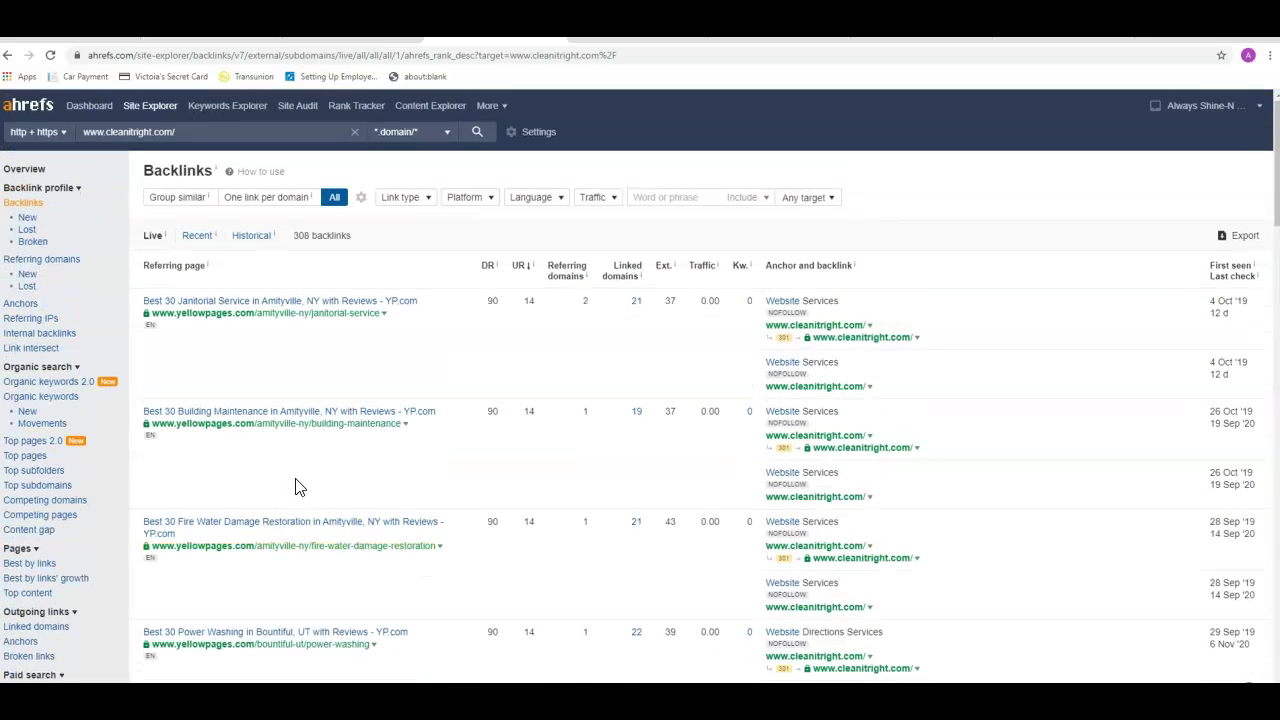
pyautogui.click(296, 448)
pyautogui.click(34, 174)
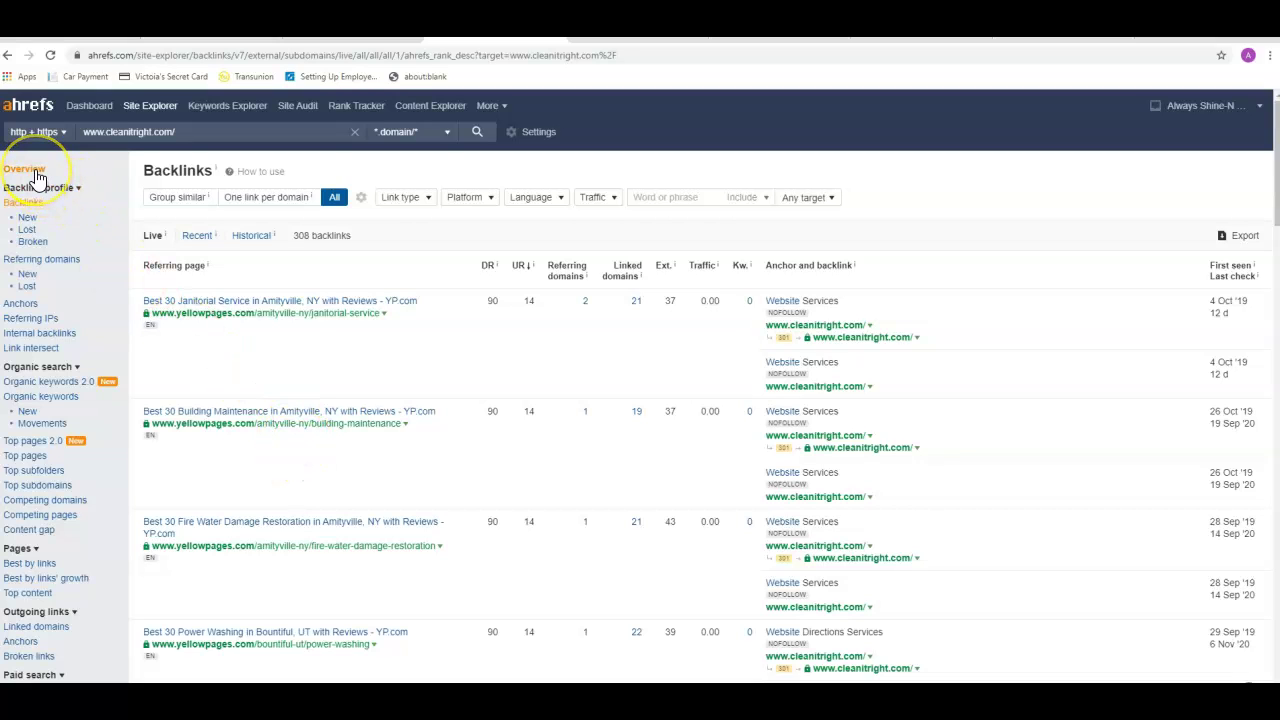
pyautogui.click(36, 175)
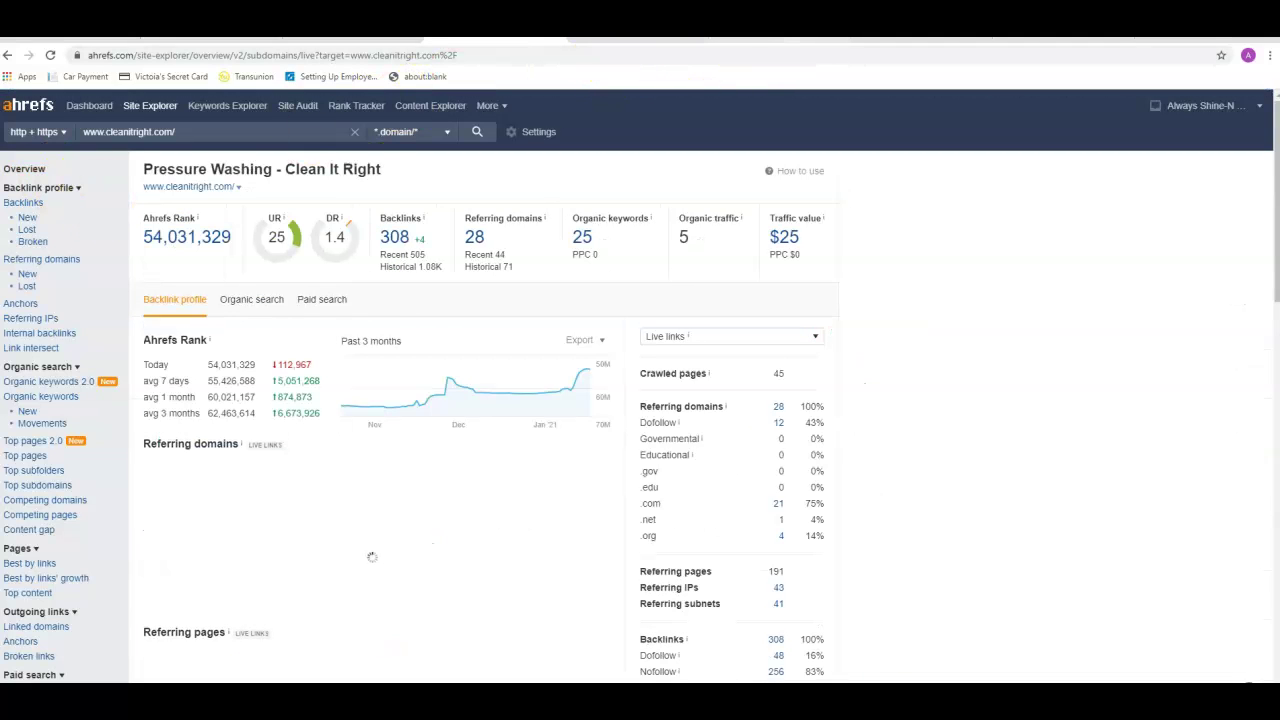
# Step: In Ahrefs Keywords Explorer, set the Include filter on the salt lake city keyword ideas to "pressure wash*" and apply it
pyautogui.click(790, 22)
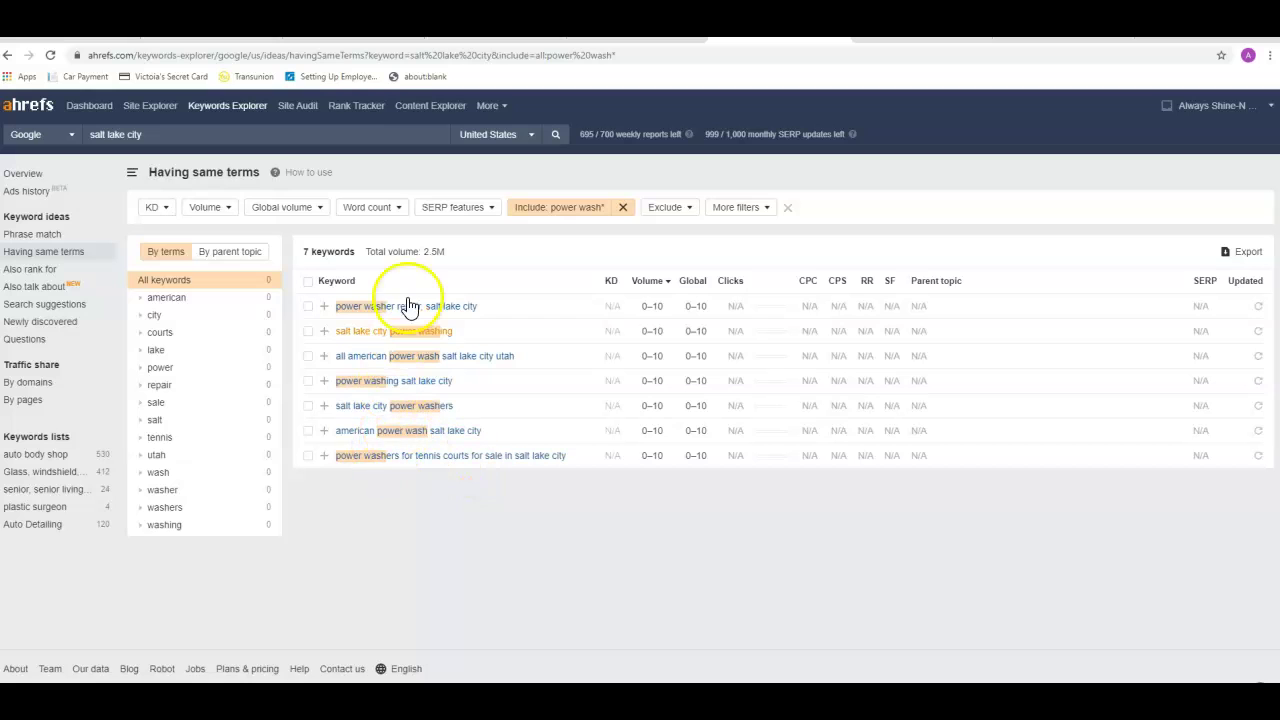
pyautogui.click(563, 207)
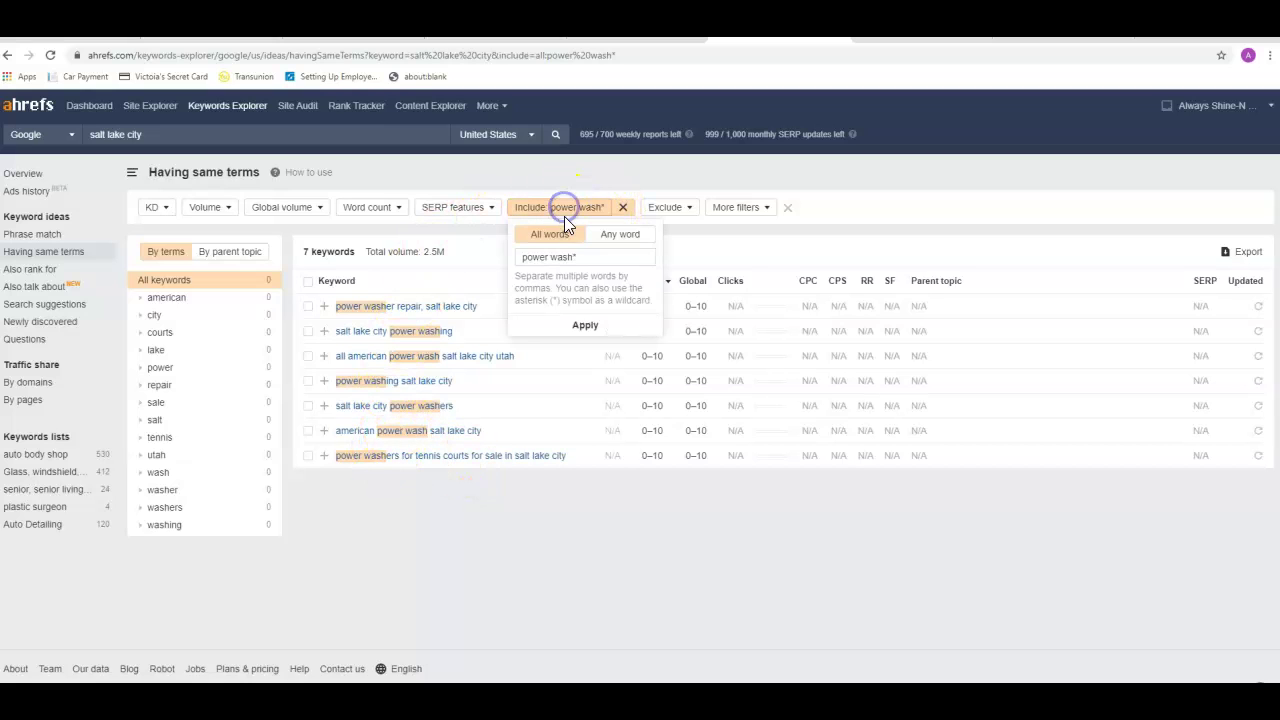
pyautogui.click(545, 257)
pyautogui.moveTo(545, 257); pyautogui.dragTo(515, 256)
pyautogui.write('pressure')
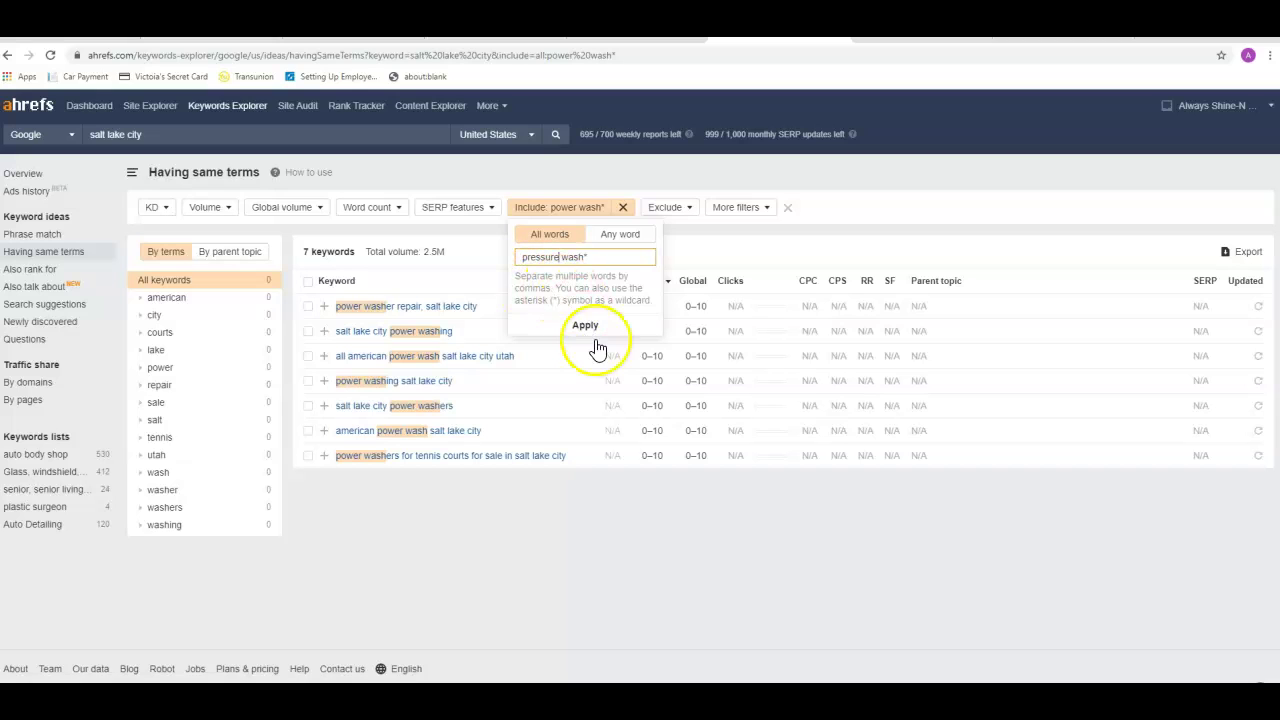
pyautogui.click(588, 328)
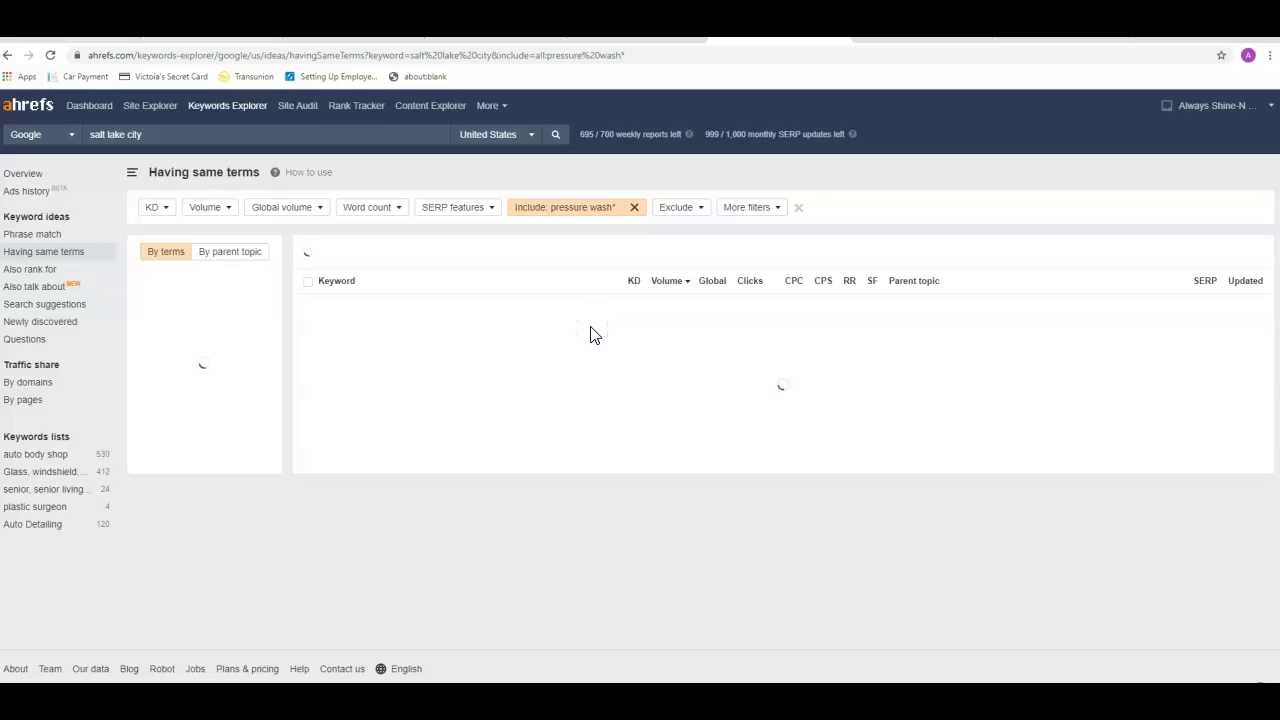